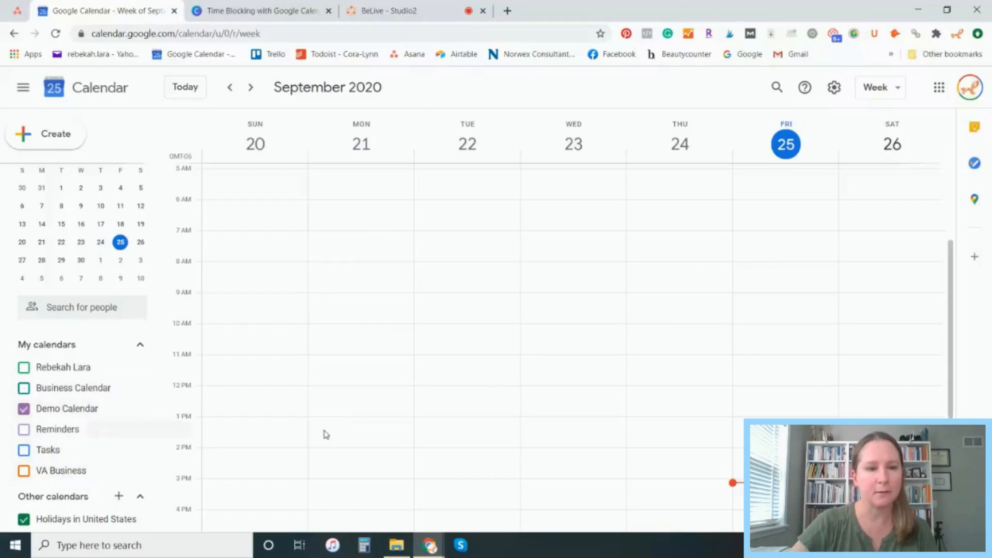
- Go to the week of September 27 to October 3, 2020
left_click(251, 87)
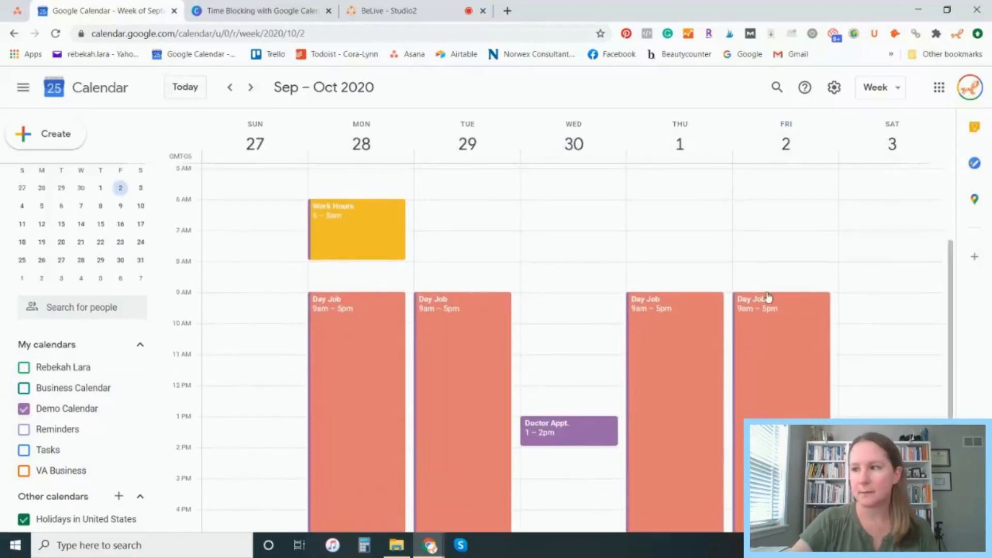
scroll(768, 296, "down", 1)
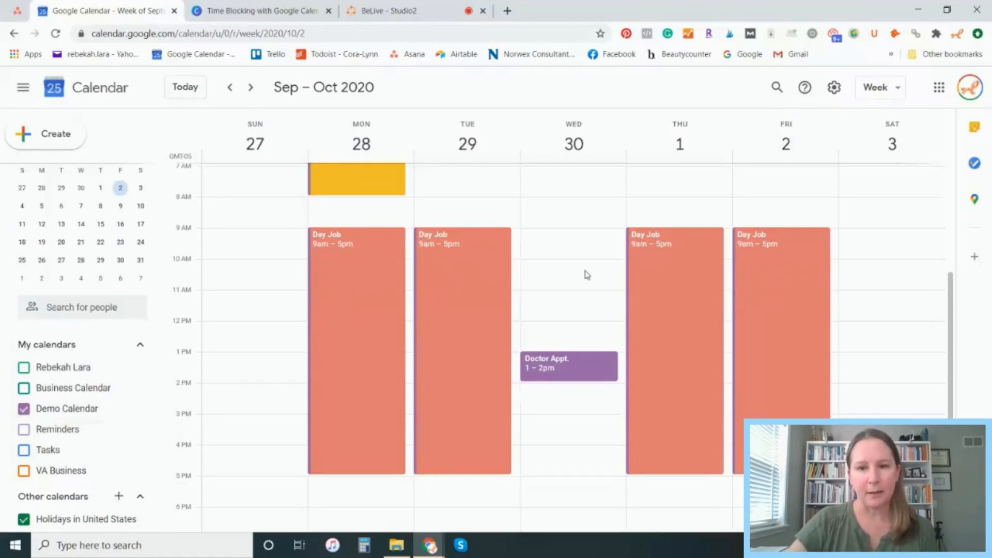
- Create and save an event titled "Day Job" on Saturday, October 3 from 9:00am to 10:00am in Demo Calendar
left_click(867, 241)
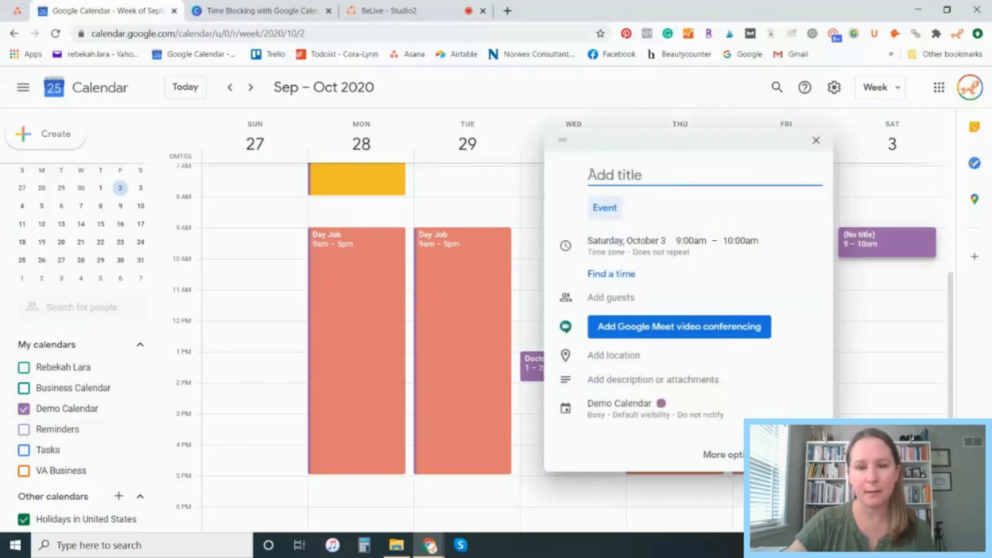
type("Day Job")
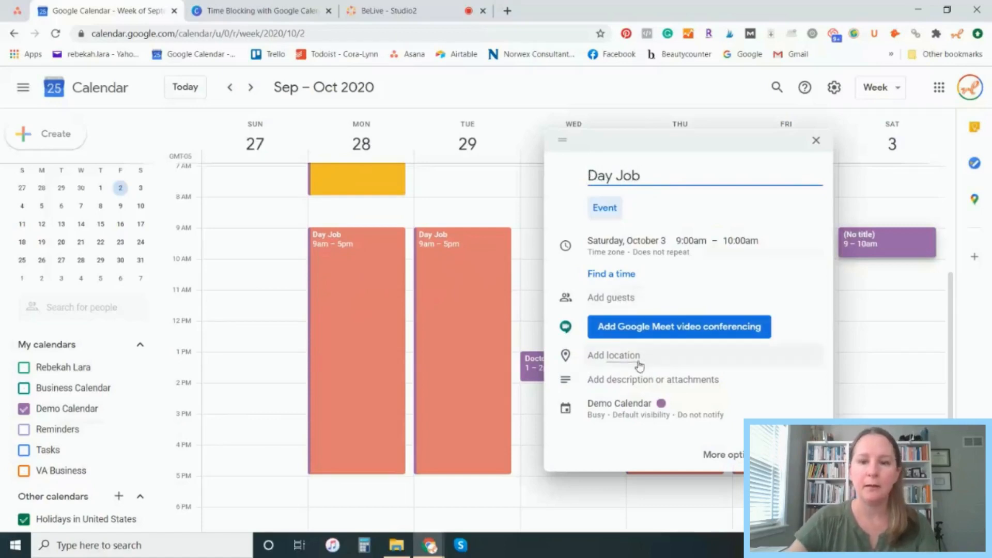
left_click(617, 274)
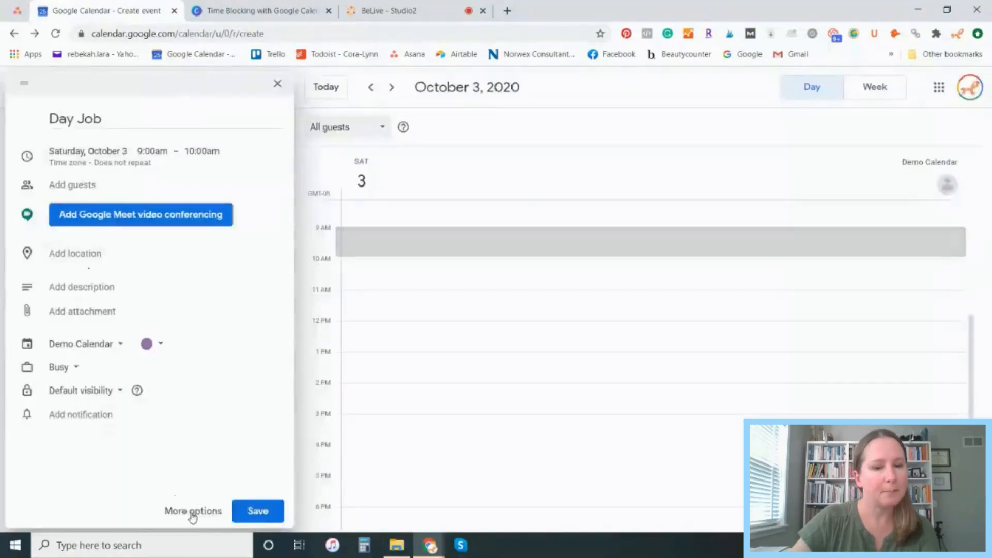
left_click(281, 518)
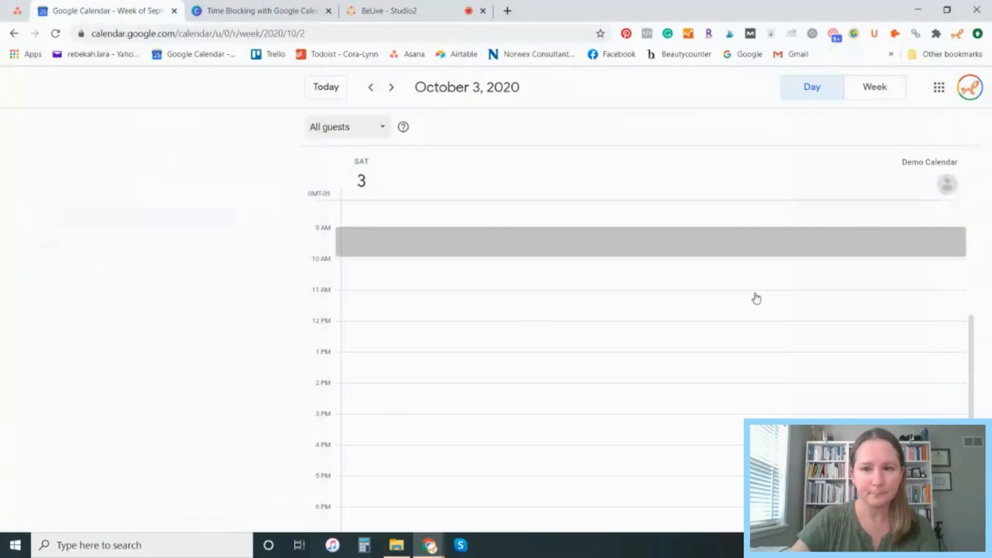
- Edit the Saturday, October 3 Day Job event and set its end time to 5:00pm
left_click(901, 247)
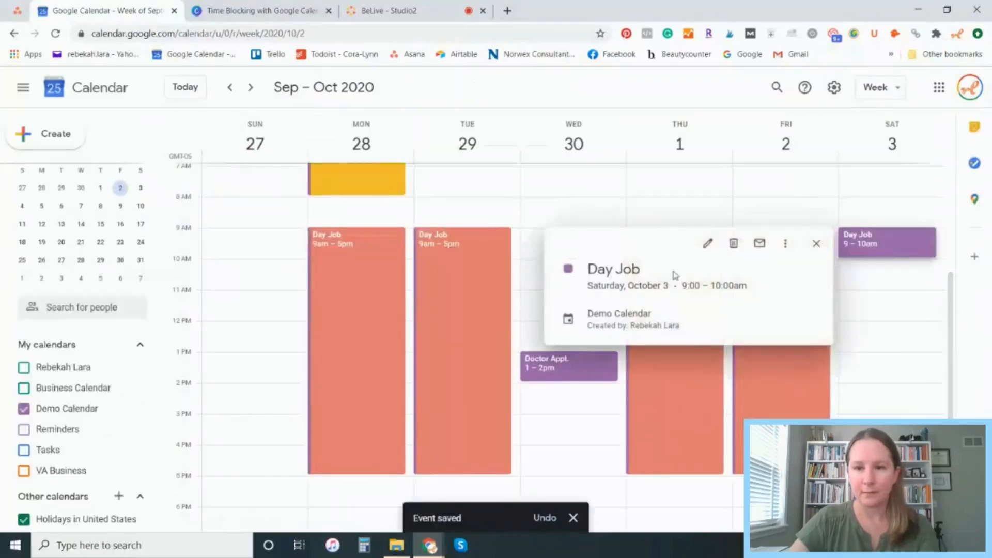
left_click(707, 244)
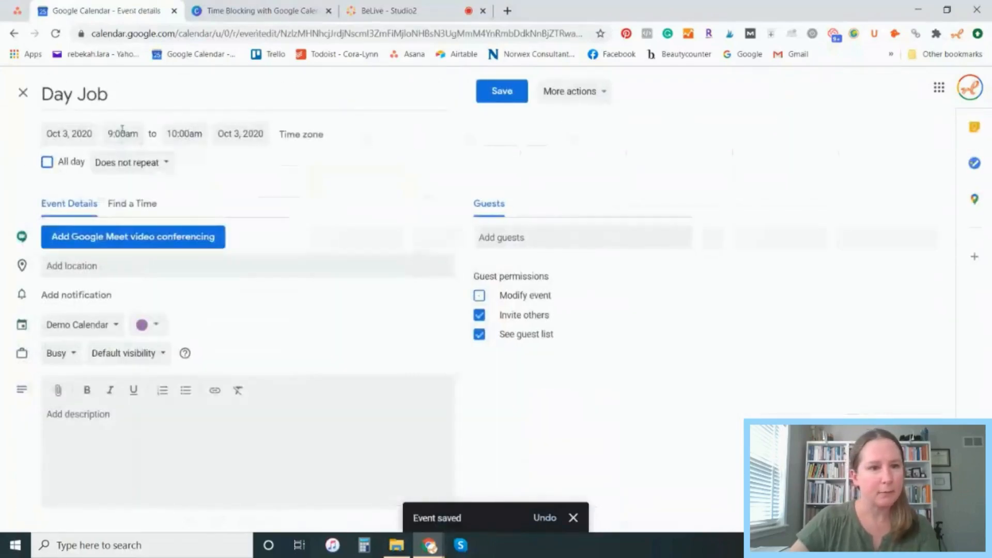
left_click(122, 133)
left_click(184, 133)
scroll(209, 248, "down", 3)
scroll(208, 253, "down", 3)
left_click(209, 252)
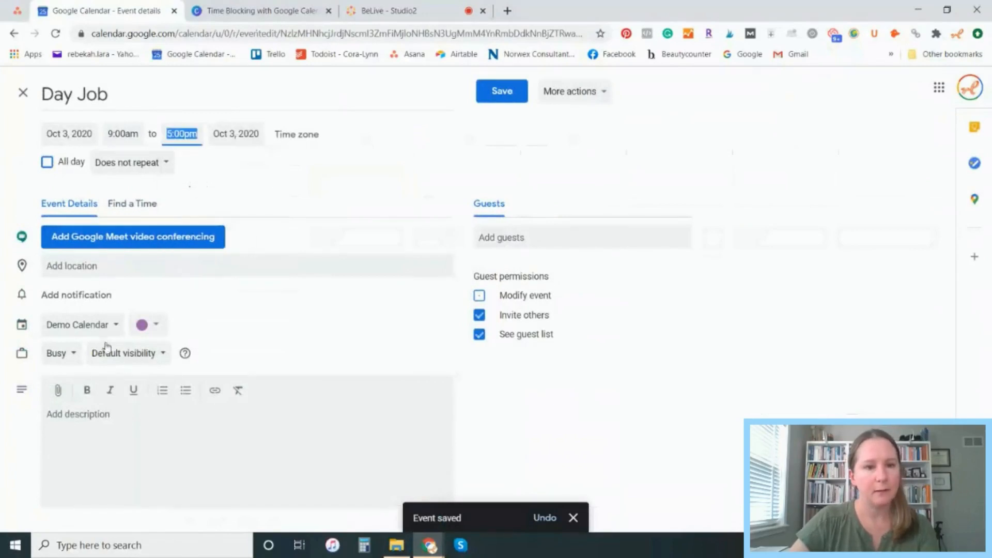
- Set the Saturday Day Job event's color to Flamingo, leaving it in Demo Calendar, and save the changes
left_click(108, 326)
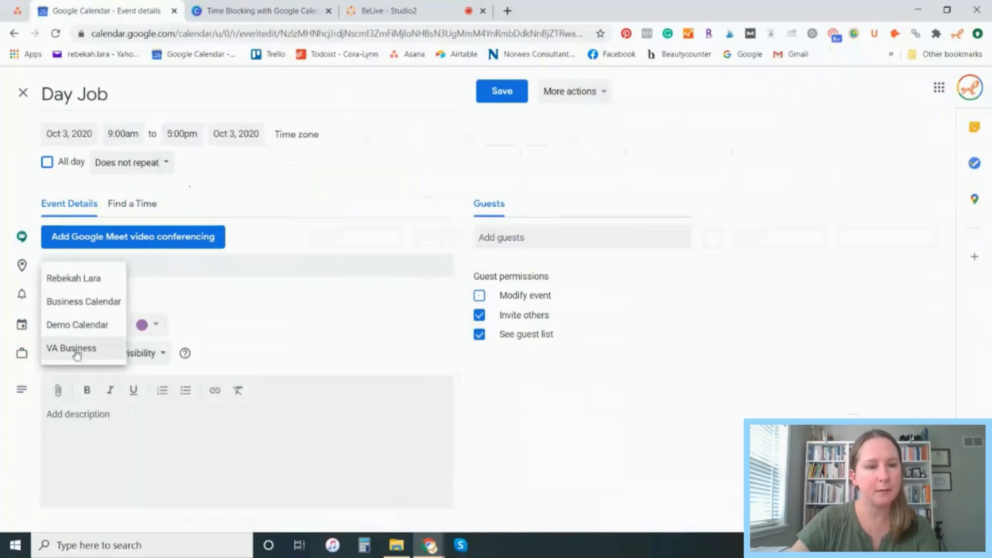
left_click(137, 326)
left_click(155, 324)
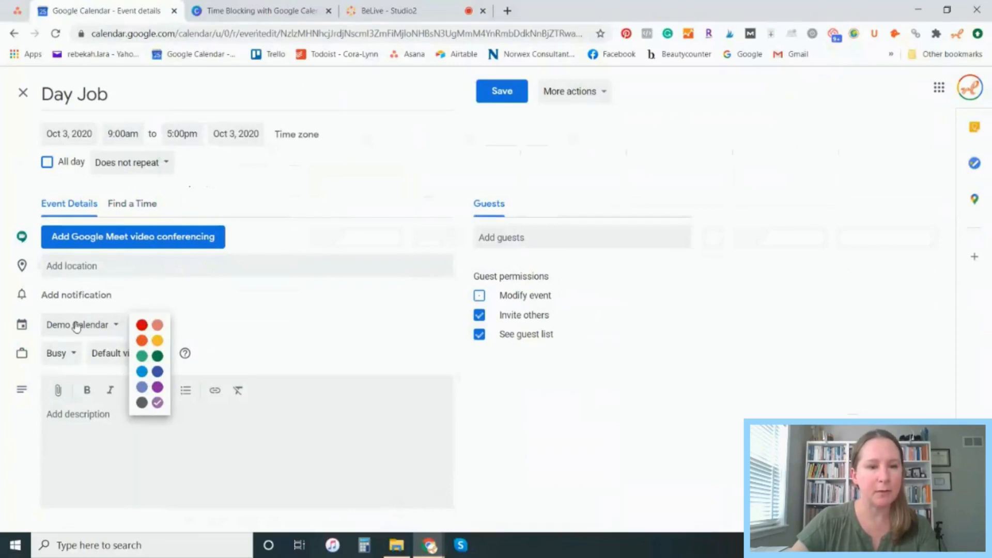
left_click(157, 328)
left_click(501, 92)
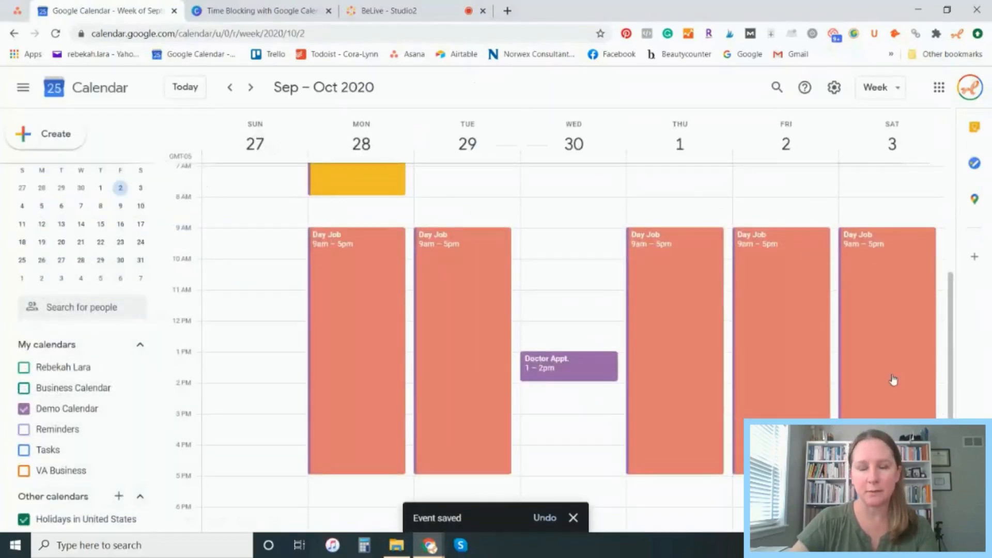
- Delete the Day Job event on Saturday, October 3
right_click(902, 307)
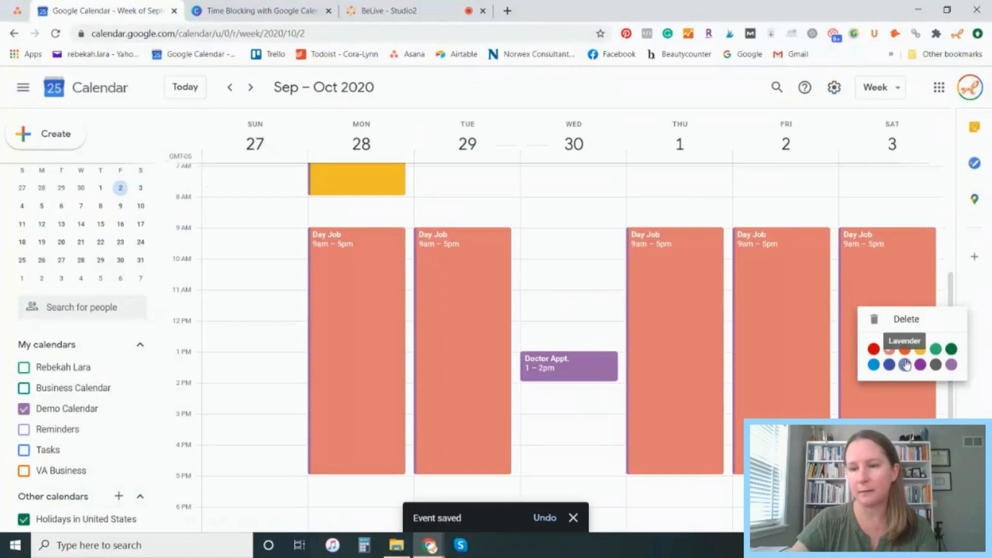
left_click(904, 319)
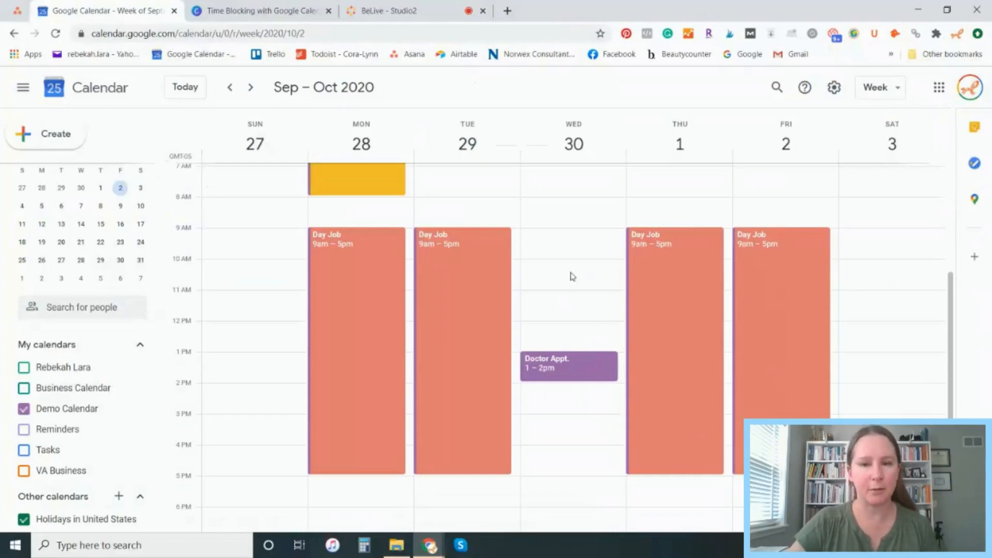
- Start a new event on Wednesday, September 30 and set its time from 9:45am to 10:15am
left_click(569, 270)
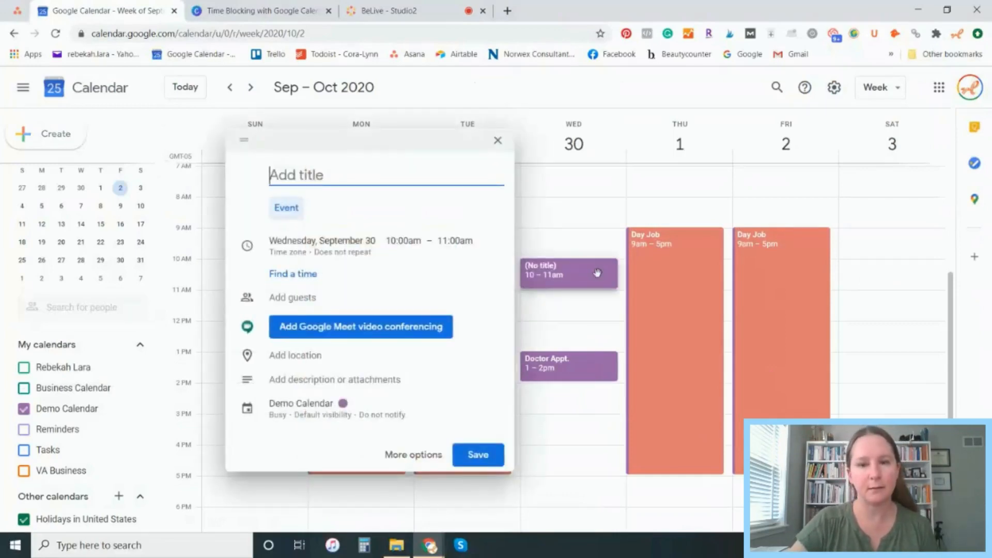
left_click(400, 250)
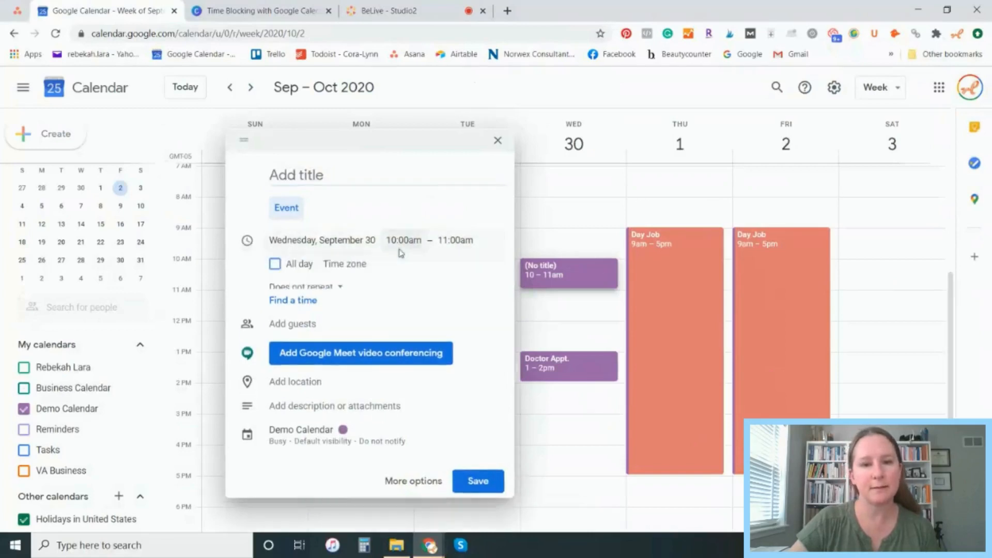
left_click(408, 237)
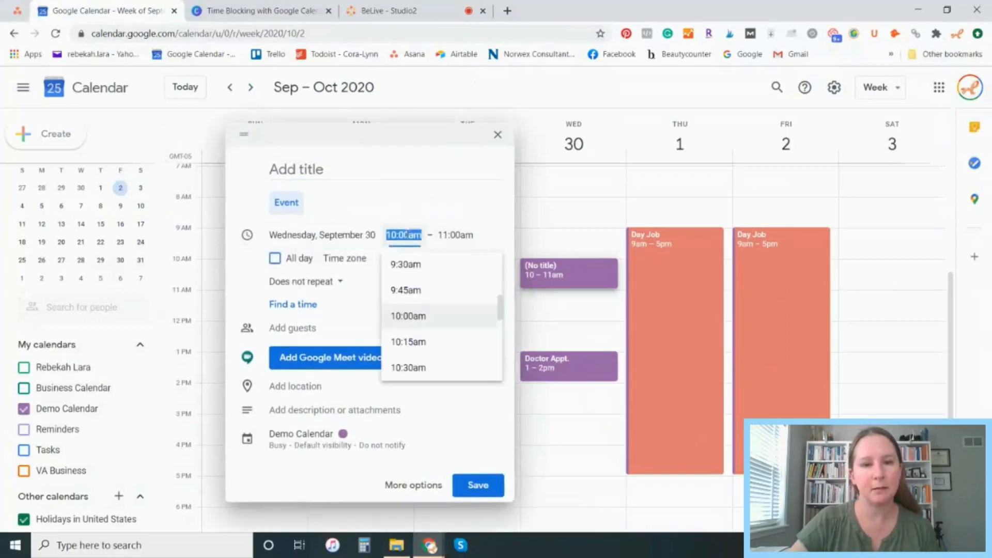
left_click(430, 292)
left_click(448, 236)
left_click(458, 266)
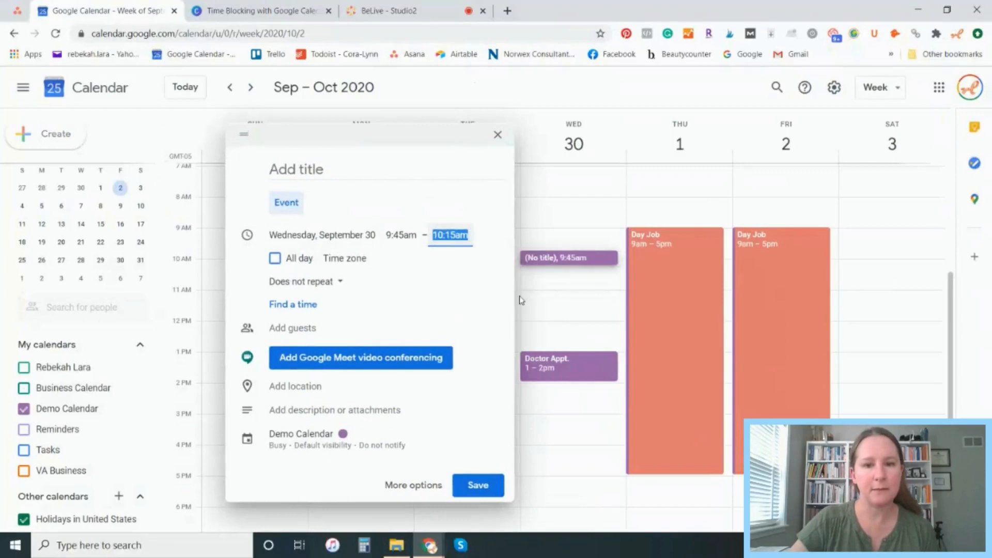
- Title the Wednesday event "Dentist" and save it with the default calendar color
left_click(309, 169)
type("Dentist")
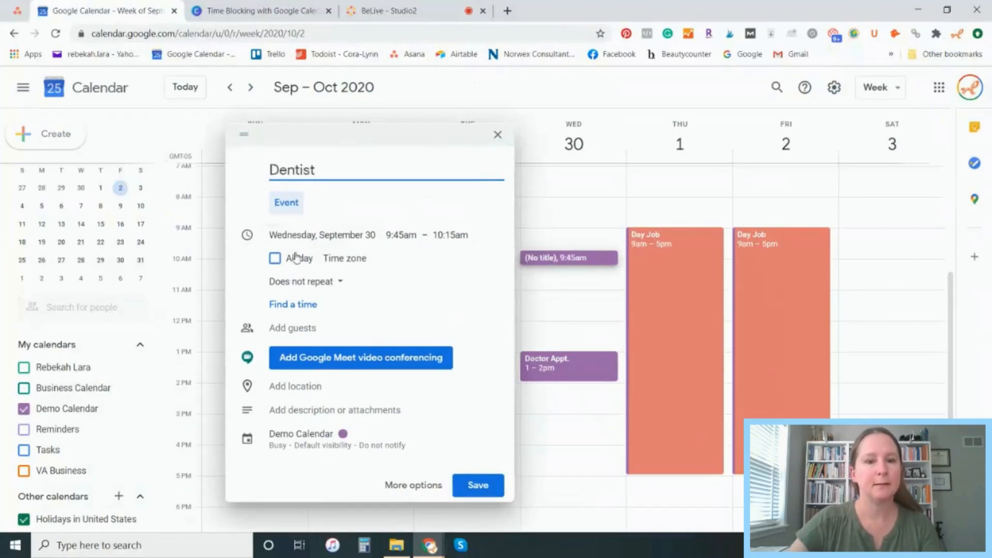
left_click(342, 433)
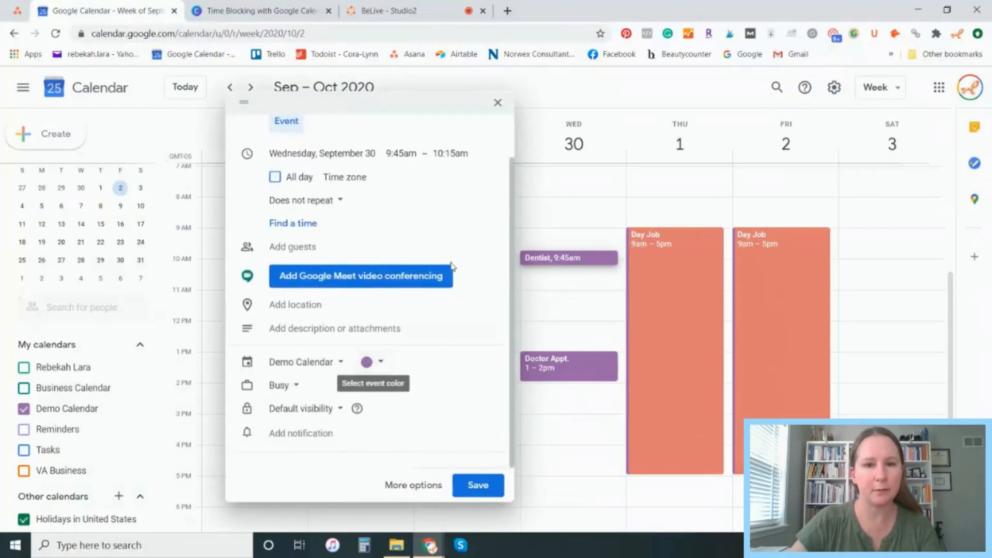
left_click(476, 486)
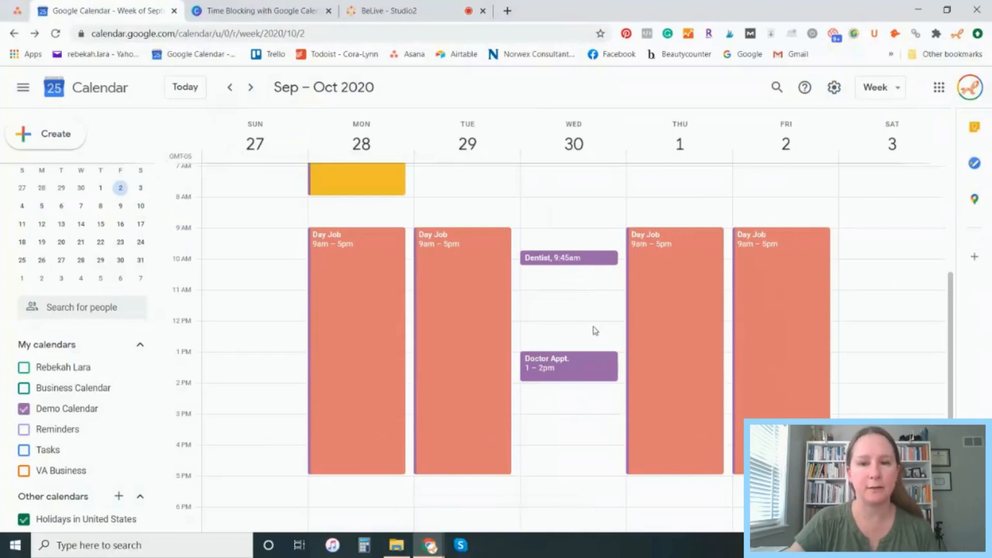
- Start a new event on Monday, September 28 from 5:00pm to 6:00pm and color it green
scroll(596, 331, "up", 2)
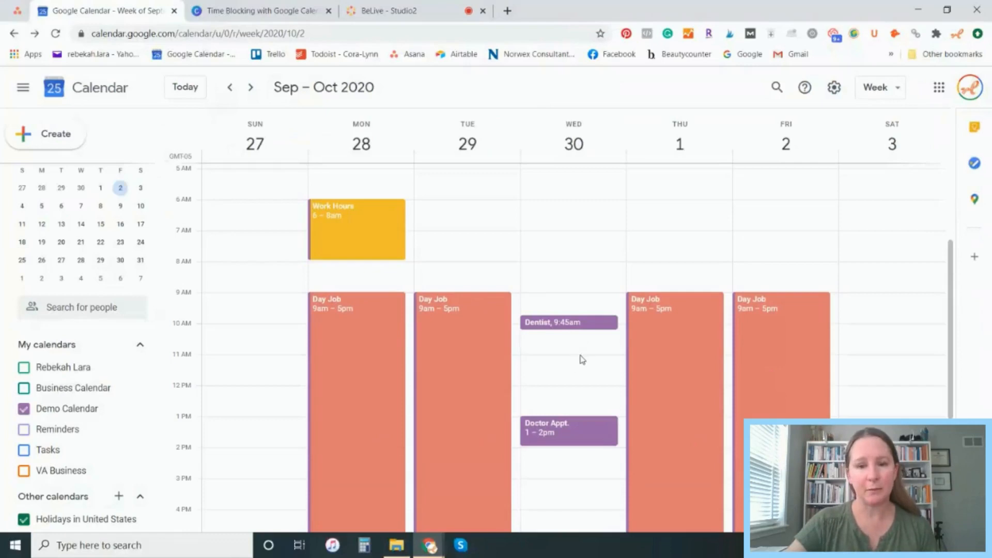
scroll(583, 359, "down", 3)
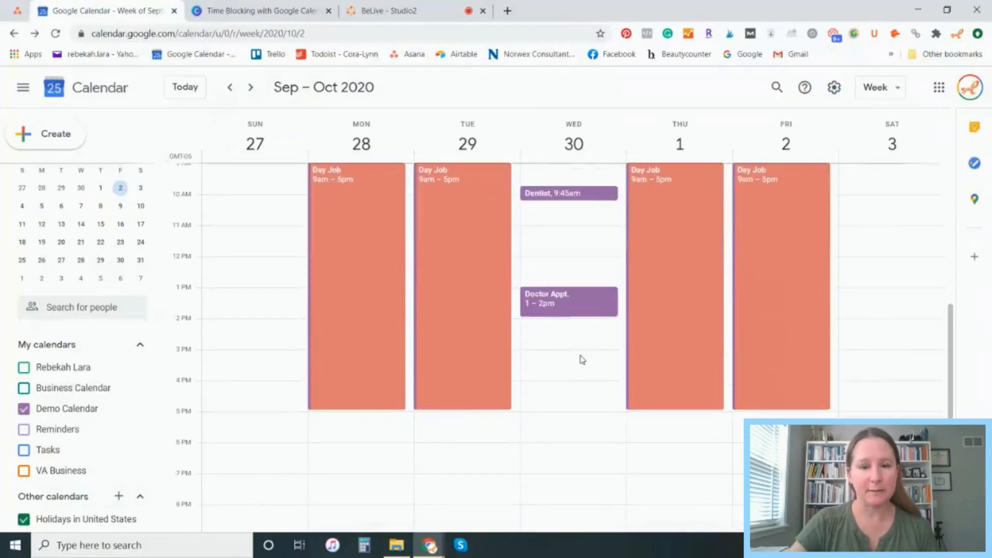
left_click(319, 424)
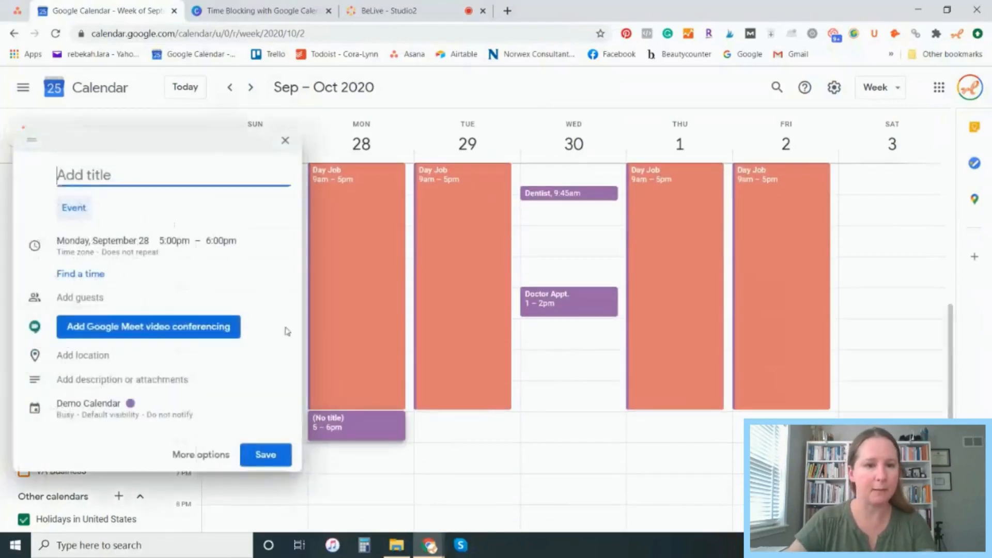
left_click(132, 409)
left_click(157, 363)
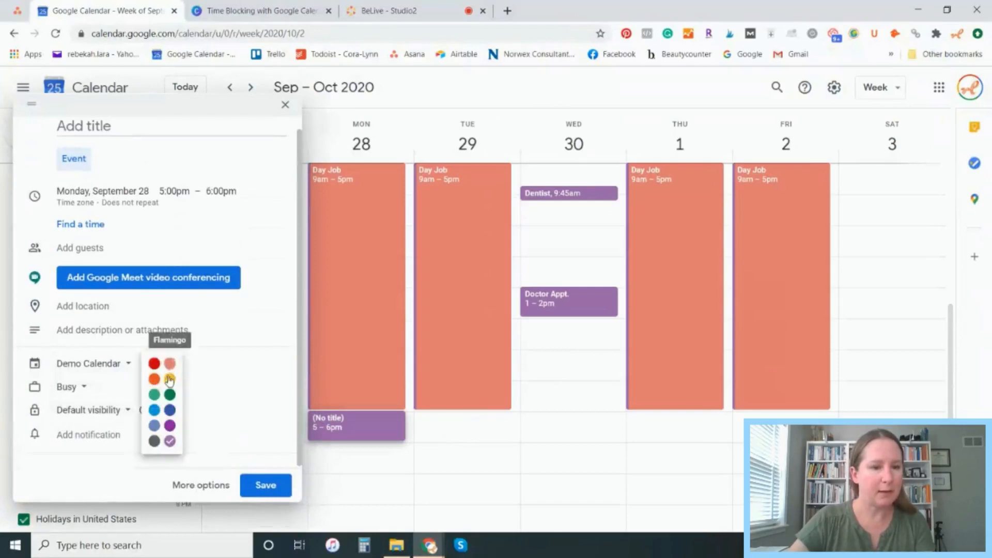
- Title the Monday evening event "Family time" and save it
left_click(81, 133)
type("Fairy")
key("BackSpace")
key("BackSpace")
key("BackSpace")
type("m")
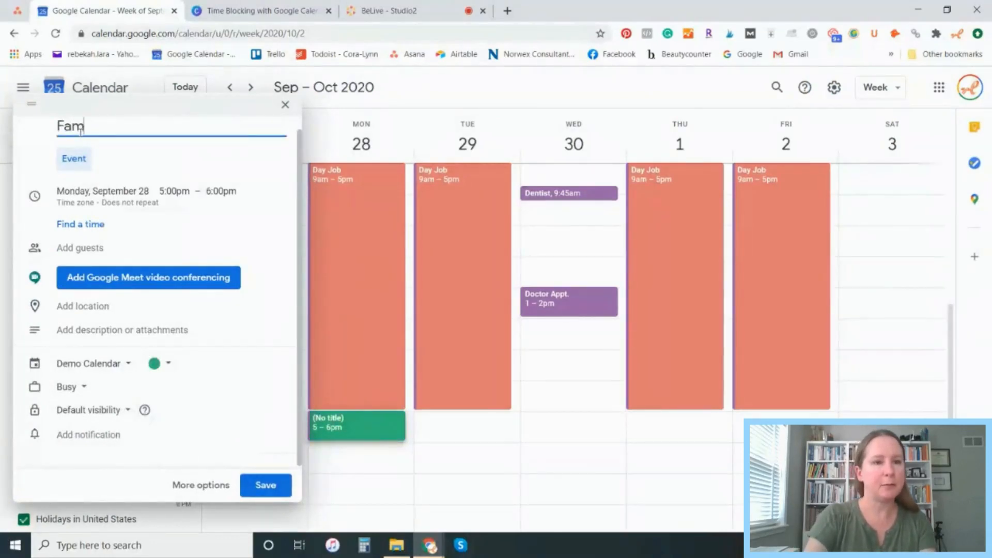
type("ily time")
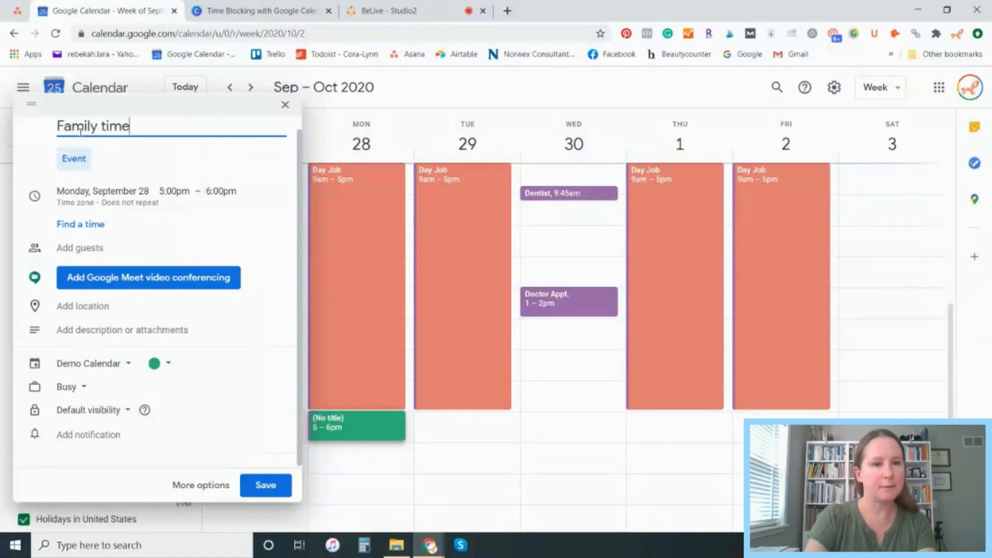
type("e")
left_click(255, 492)
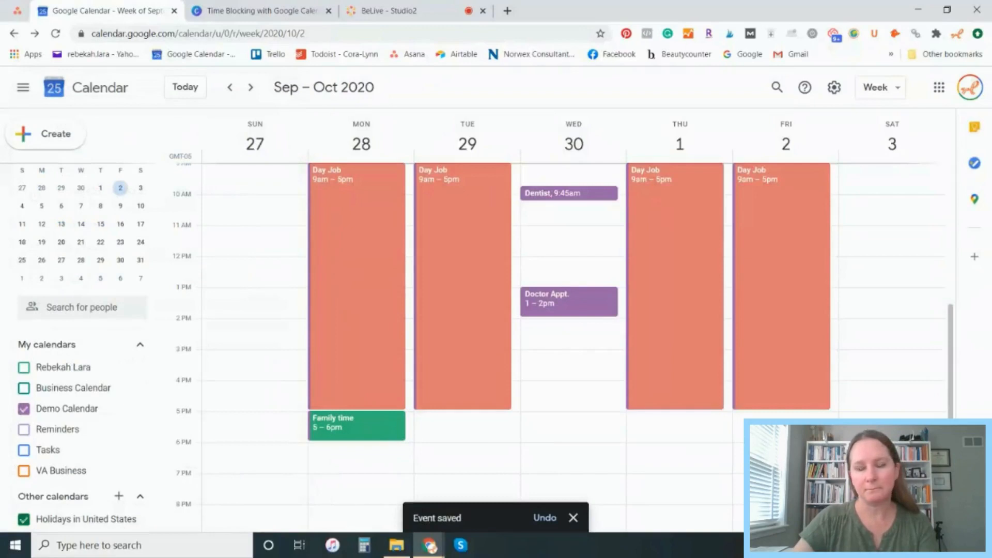
- Duplicate the Monday Family time event, set the copy's date to September 29, and save it
right_click(373, 430)
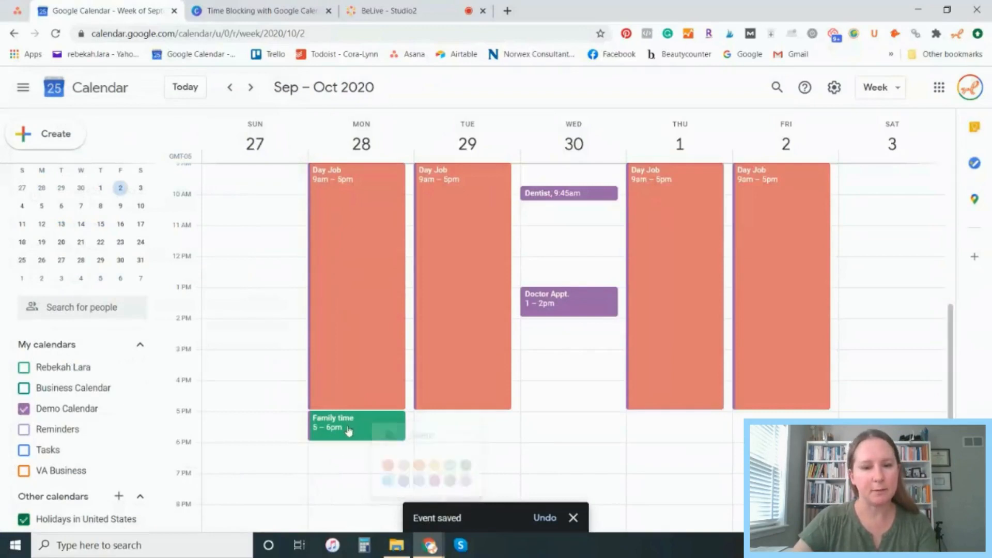
left_click(349, 430)
left_click(253, 310)
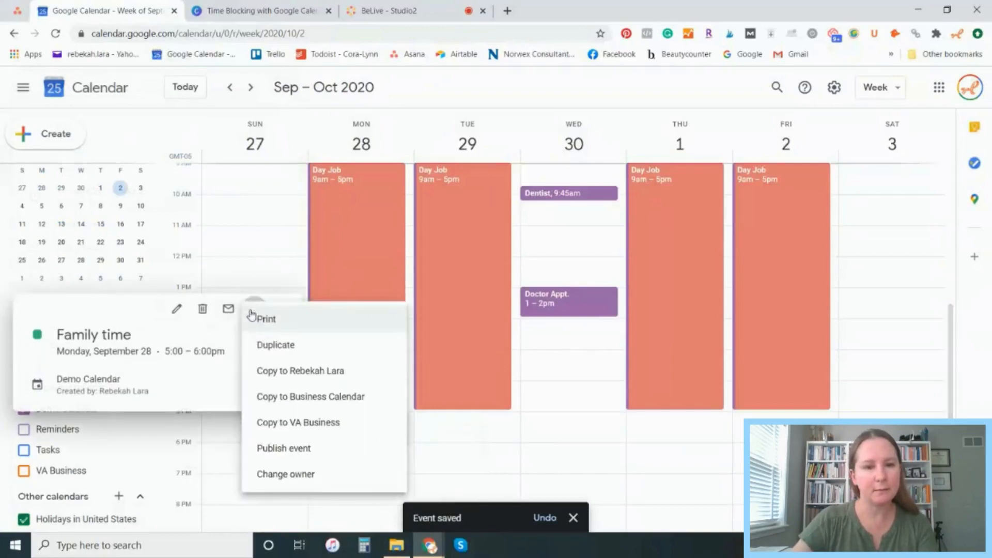
left_click(271, 346)
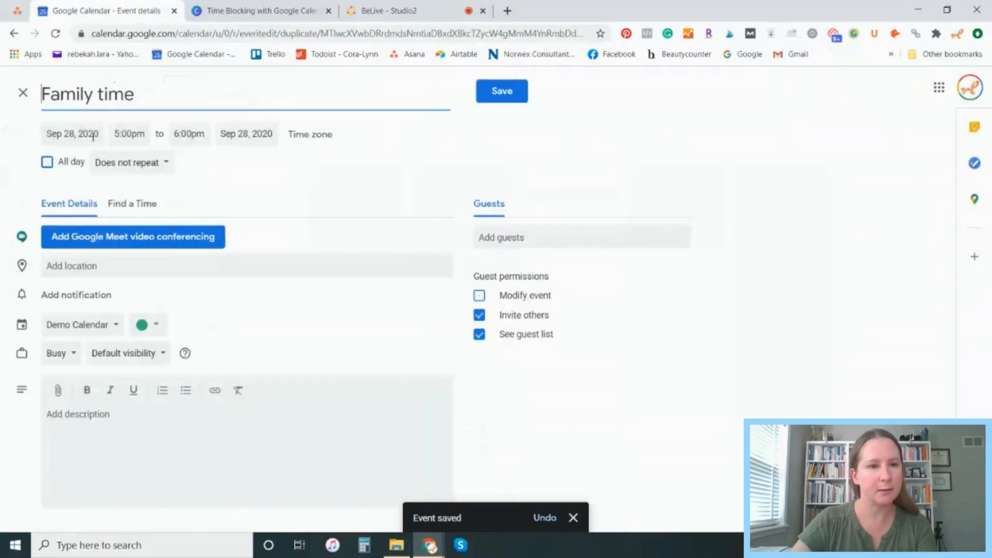
left_click(93, 136)
left_click(112, 272)
left_click(499, 92)
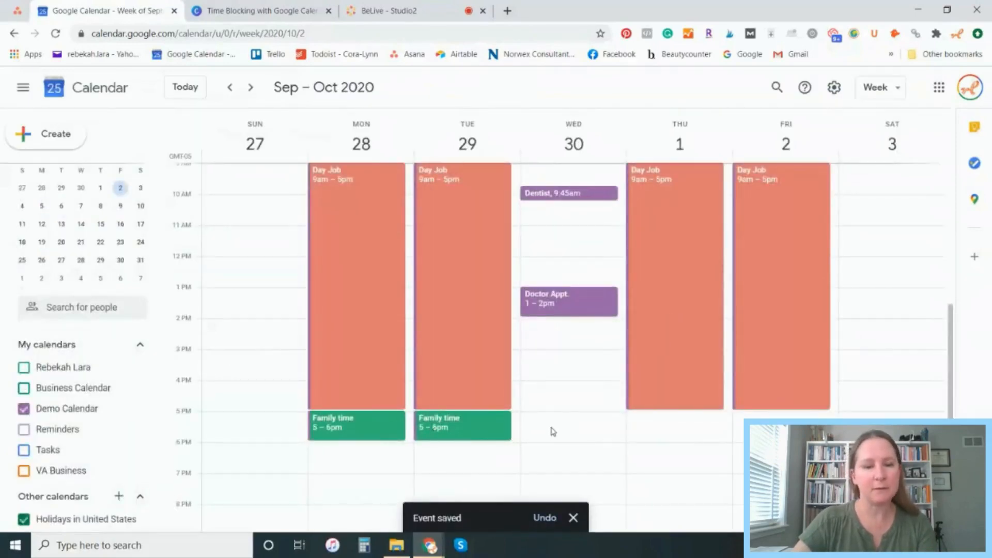
- Extend the Monday, September 28 Family time event so that it ends at 7pm
left_click(380, 427)
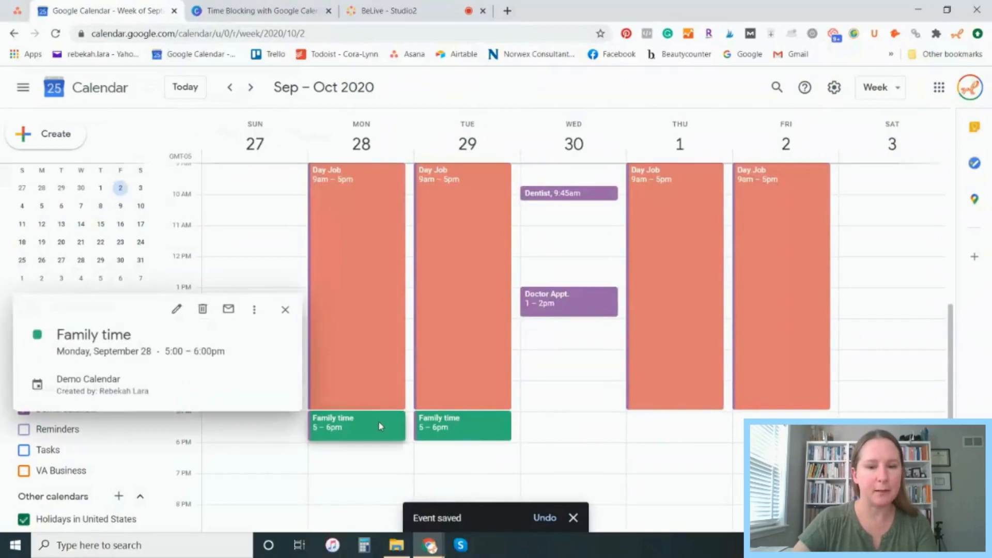
left_click(284, 310)
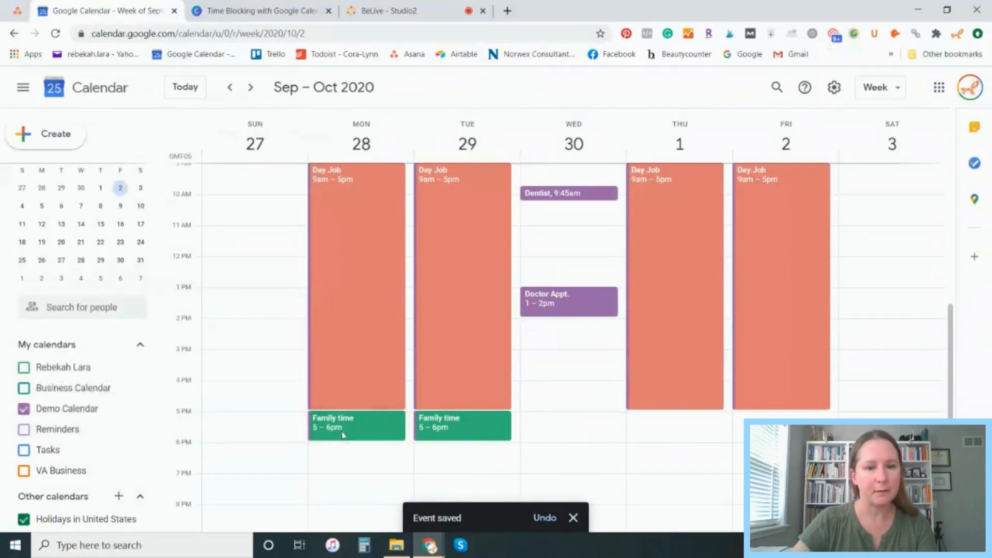
left_click(342, 434)
left_click_drag(347, 439, 347, 468)
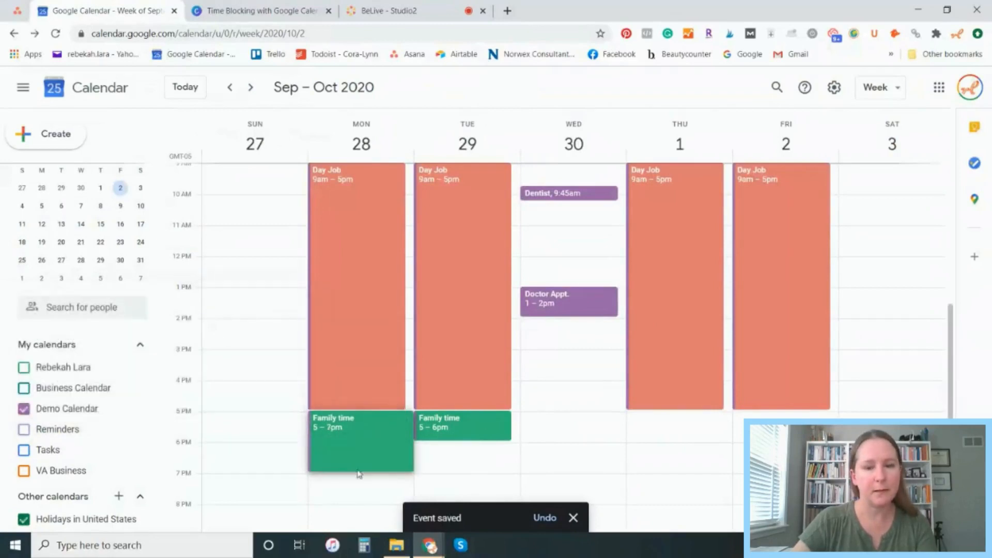
- Extend the Tuesday, September 29 Family time event so that it ends at 7pm
left_click(462, 426)
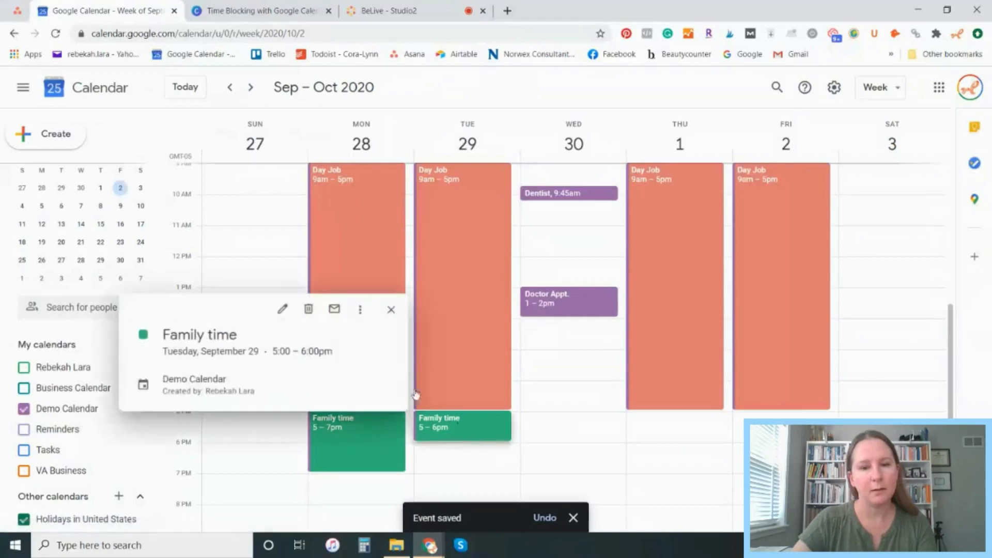
left_click(391, 310)
left_click_drag(459, 440, 633, 490)
- Duplicate the Tuesday Family time event, set the copy's date to September 30, and save it
right_click(502, 425)
left_click(472, 432)
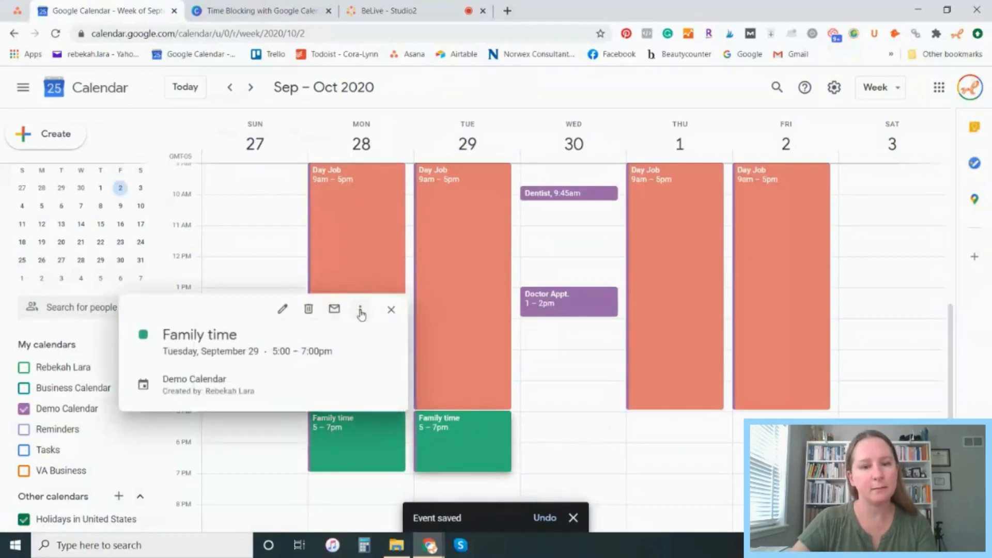
left_click(361, 312)
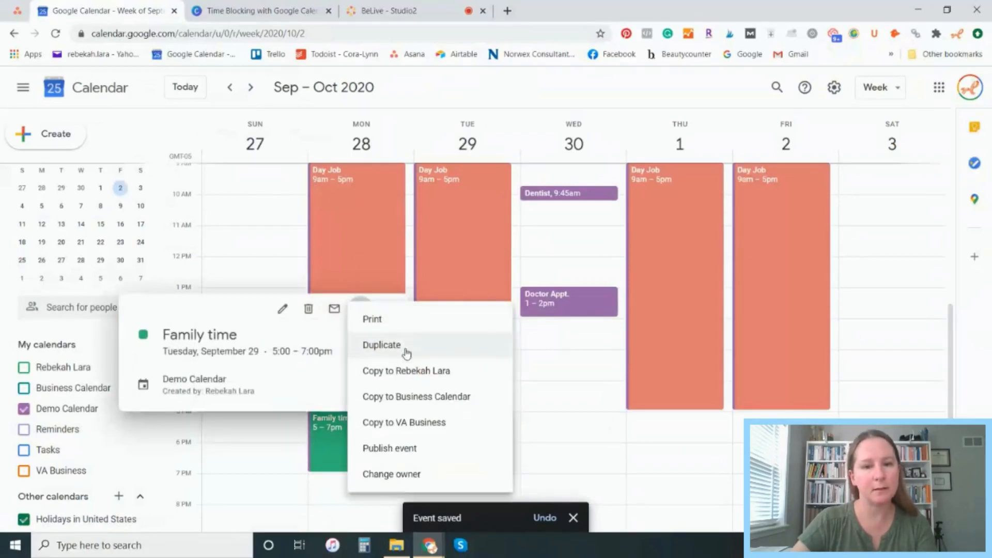
left_click(406, 351)
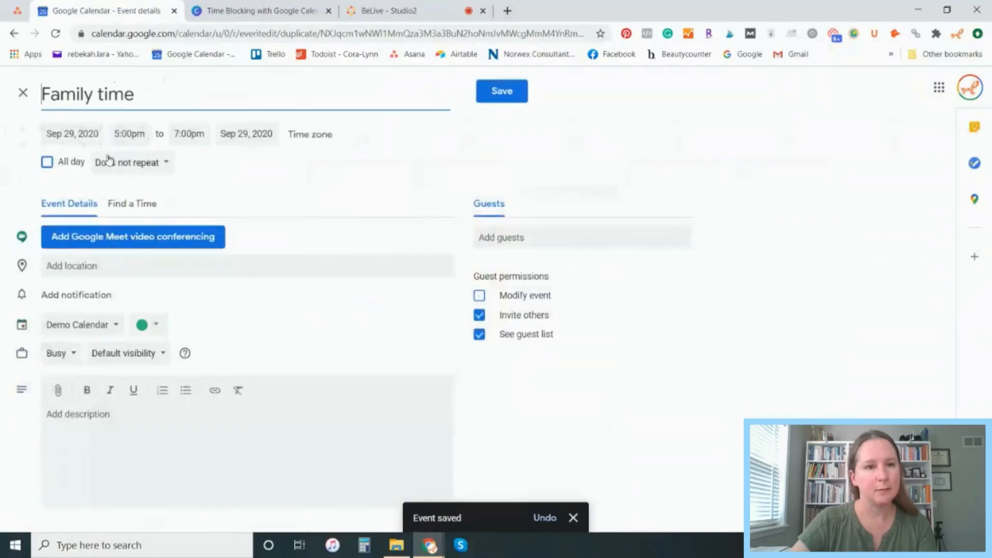
left_click(74, 134)
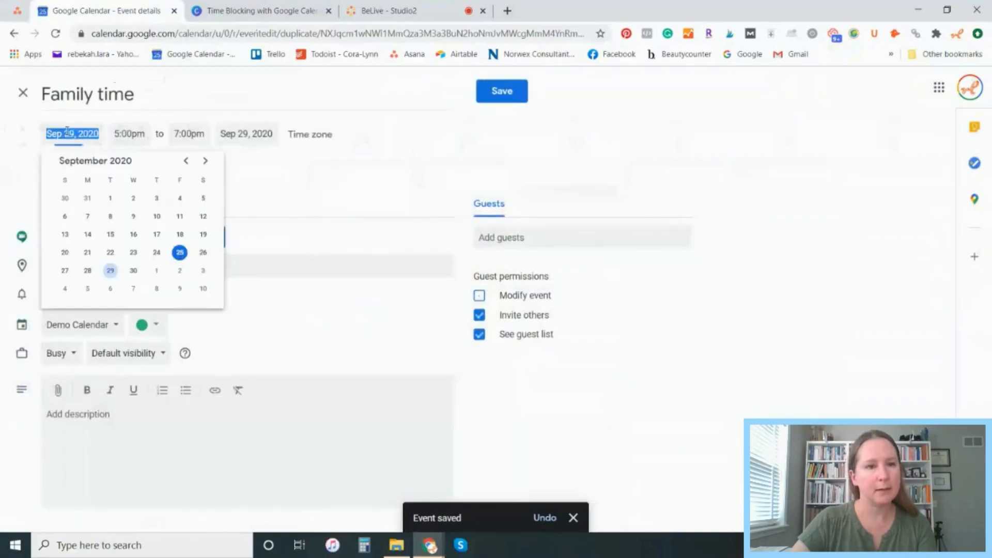
left_click(139, 269)
left_click(523, 93)
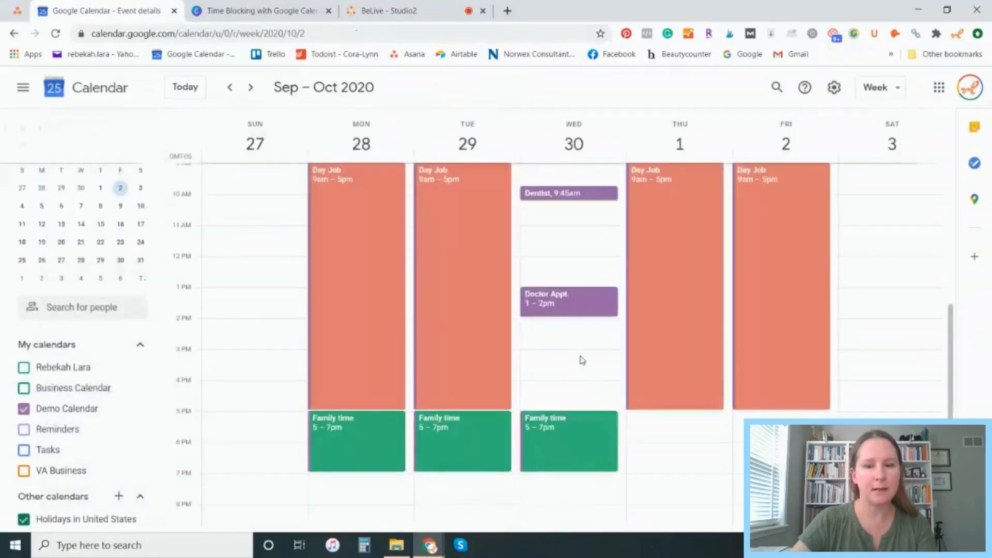
- Duplicate the Wednesday Family time event, set the copy's date to Friday, October 2, and save it
left_click(587, 439)
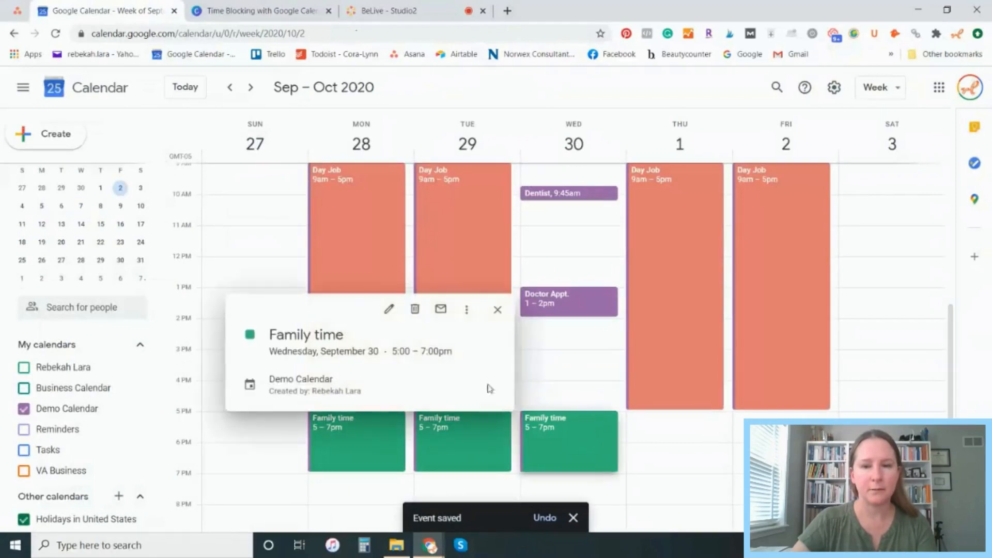
left_click(465, 309)
left_click(519, 346)
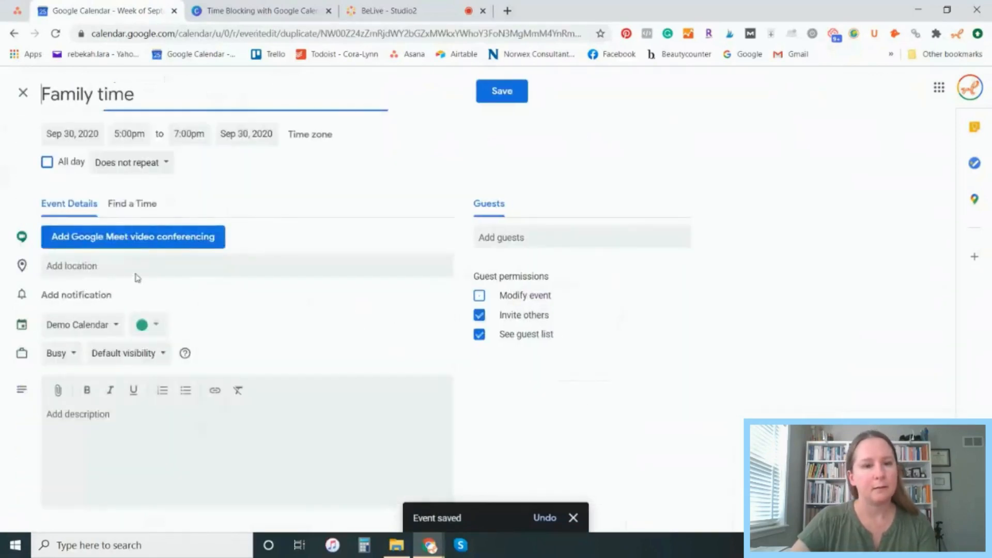
left_click(73, 134)
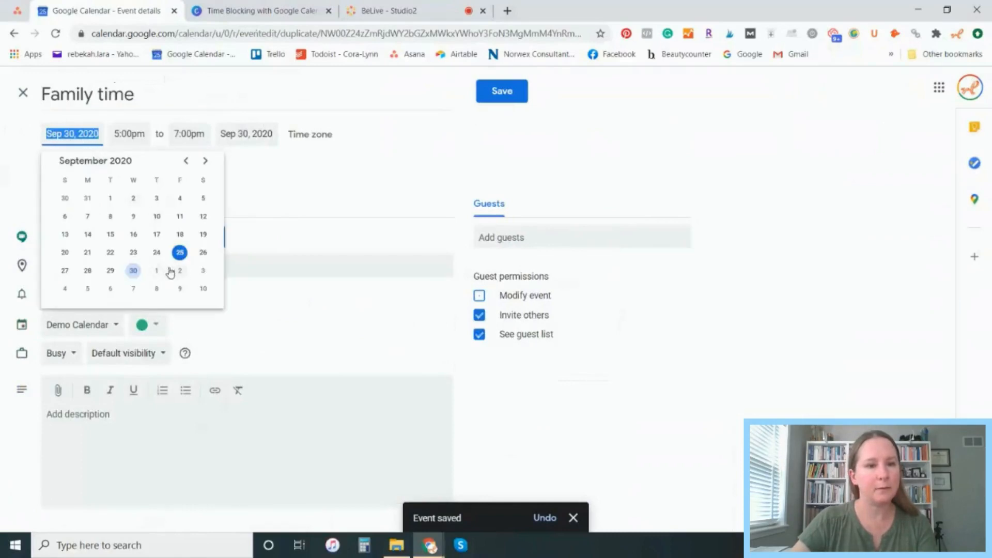
left_click(181, 272)
left_click(501, 98)
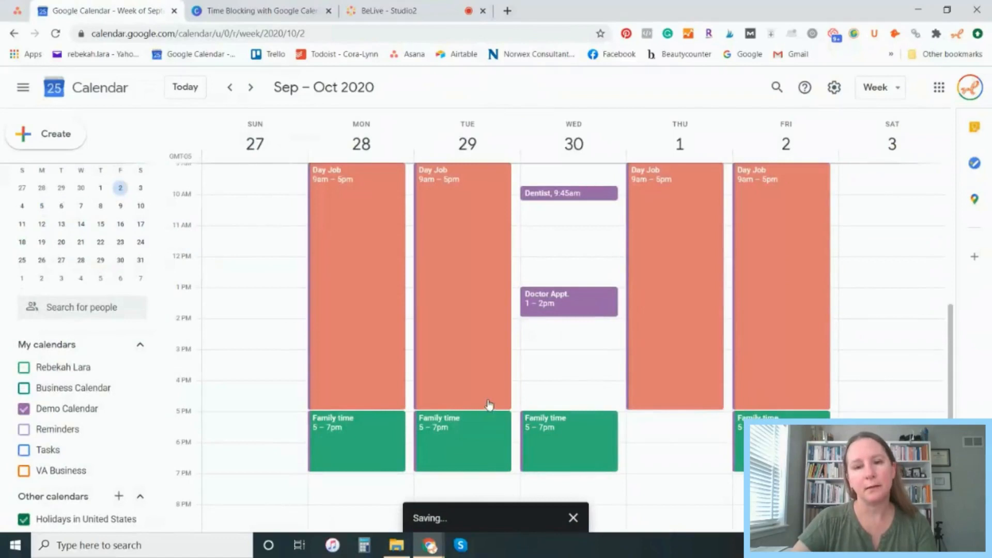
- Rename the Monday morning Work Hours event to "Office Hours" and save it
scroll(476, 382, "up", 5)
scroll(476, 380, "down", 2)
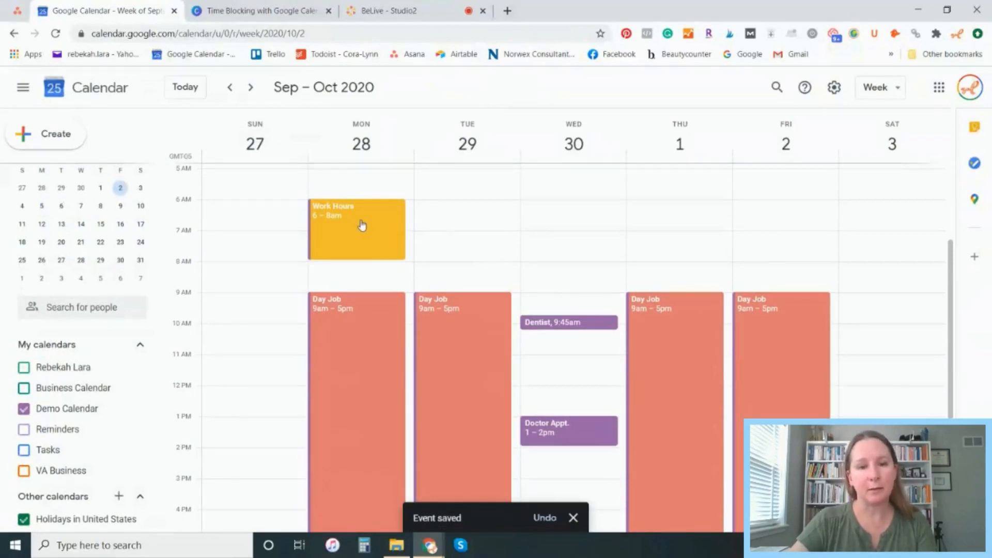
left_click(362, 225)
left_click(180, 214)
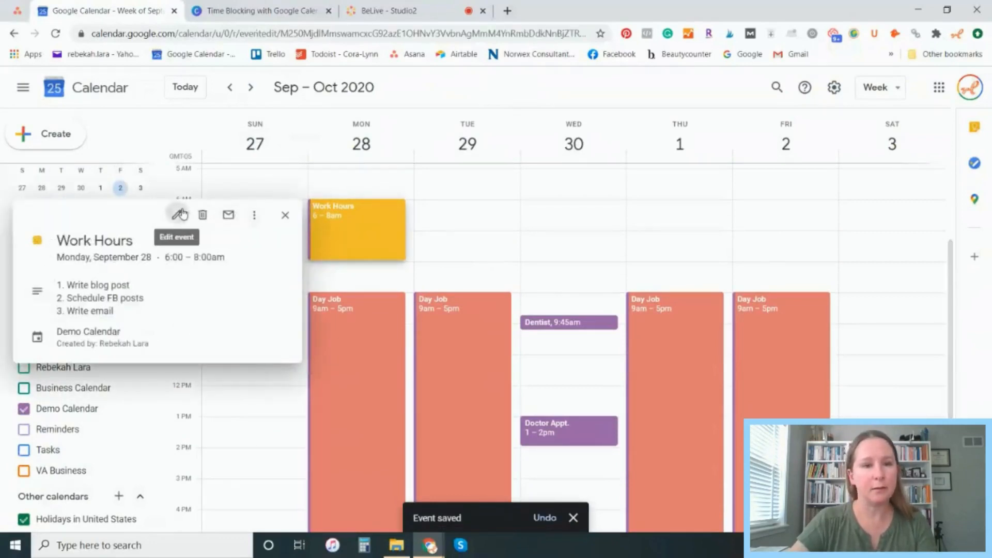
left_click_drag(85, 94, 24, 94)
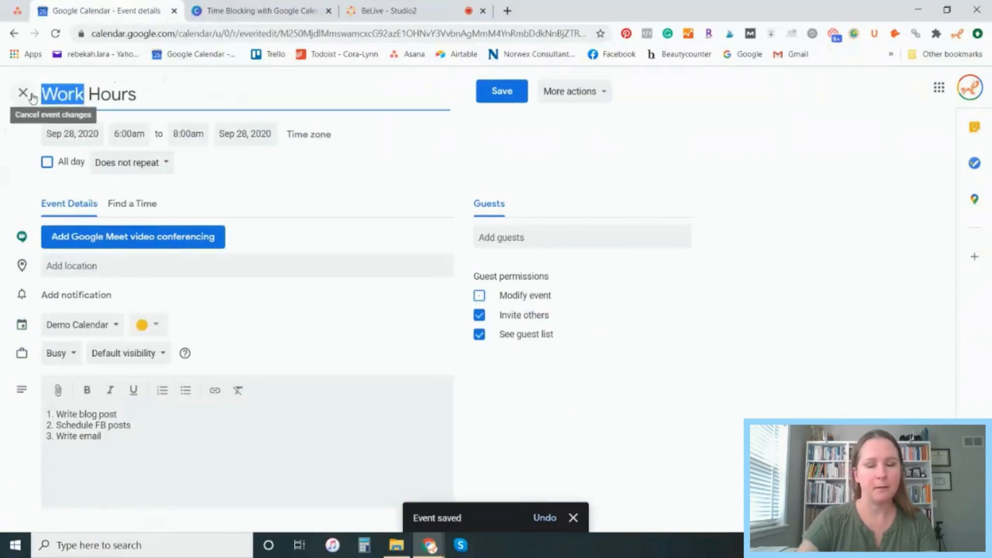
type("Office")
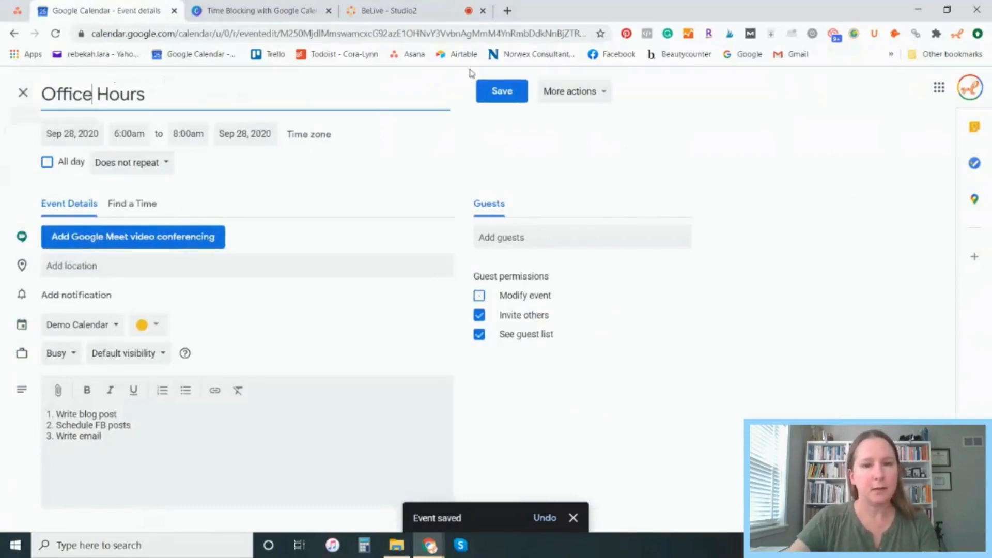
left_click(499, 91)
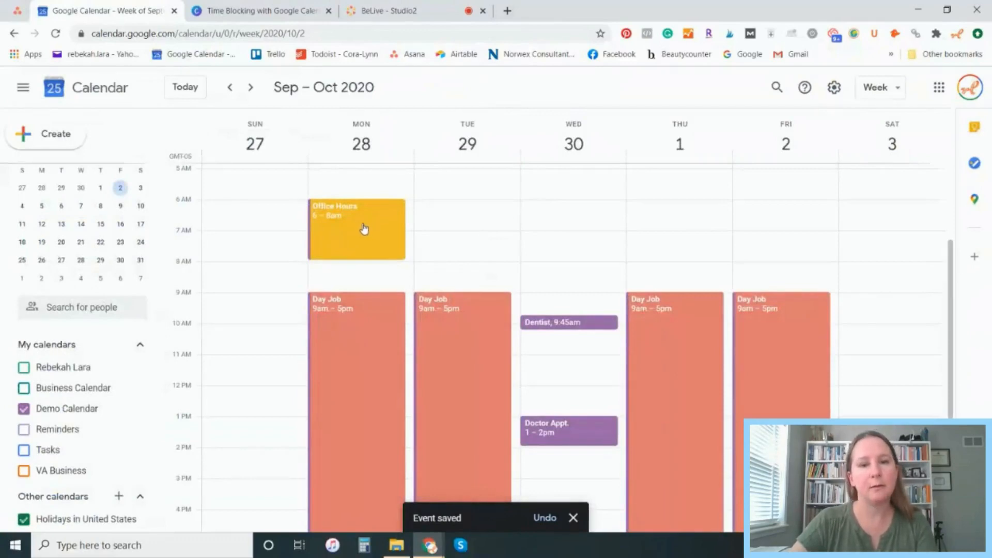
- Duplicate the Monday Office Hours event, set the copy's date to September 29, and save it
right_click(364, 229)
left_click(364, 229)
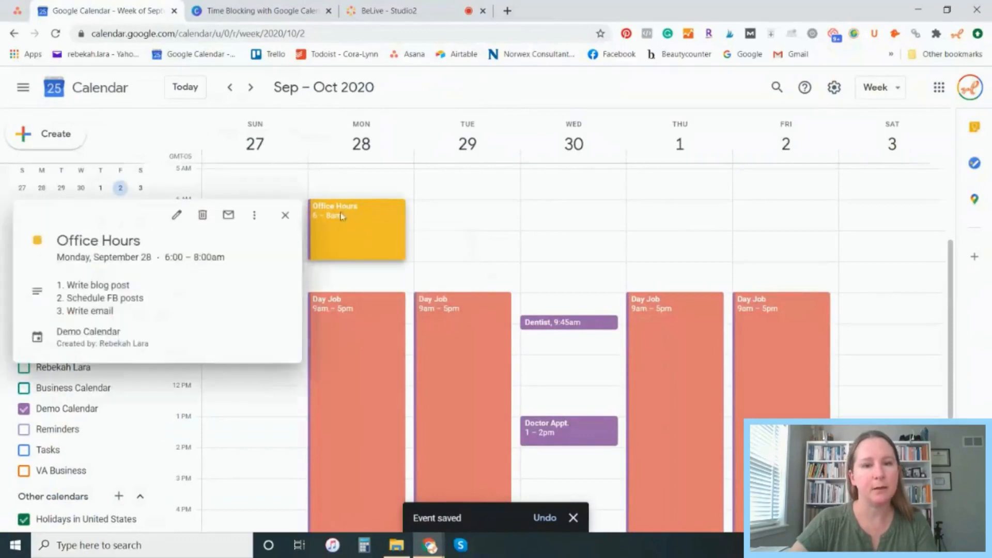
left_click(261, 218)
left_click(290, 253)
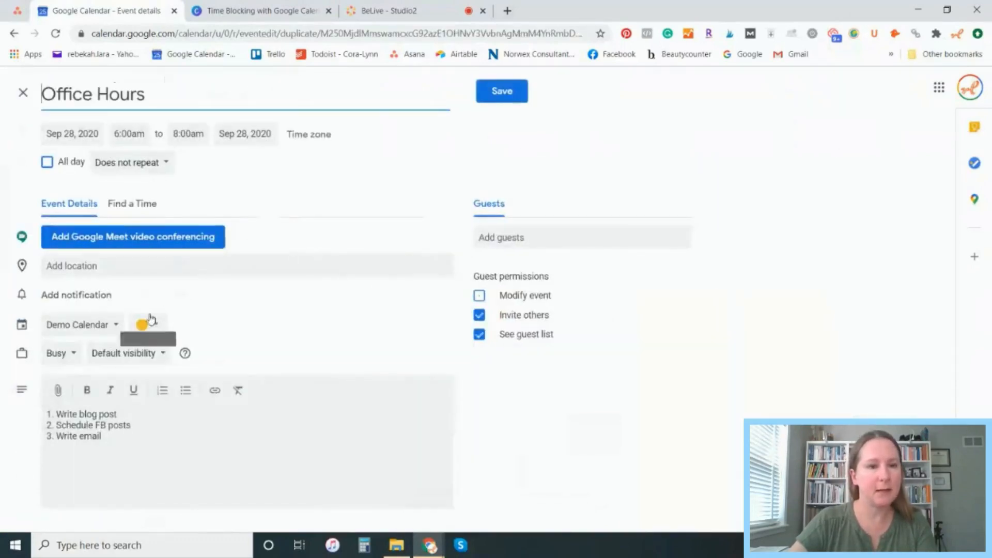
left_click(83, 134)
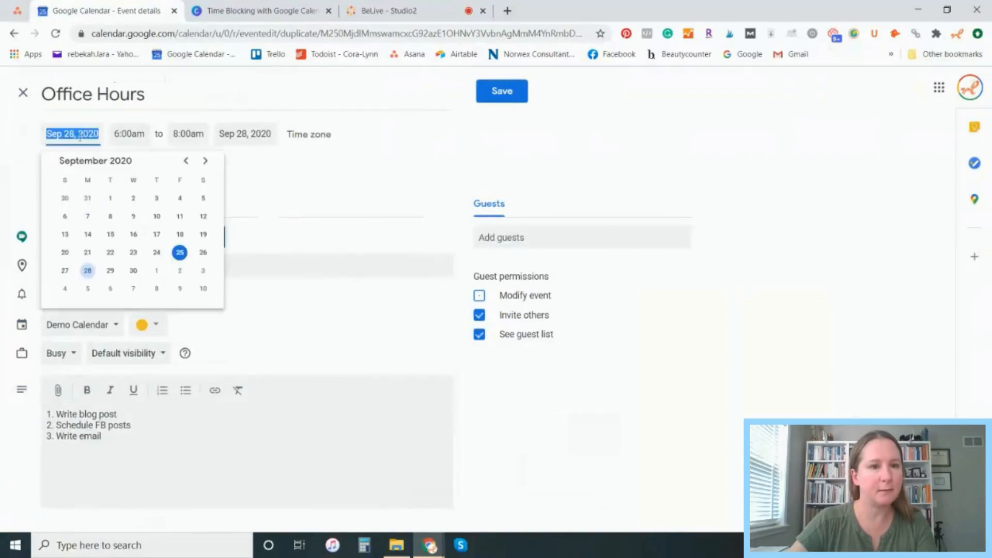
left_click(110, 270)
left_click(494, 98)
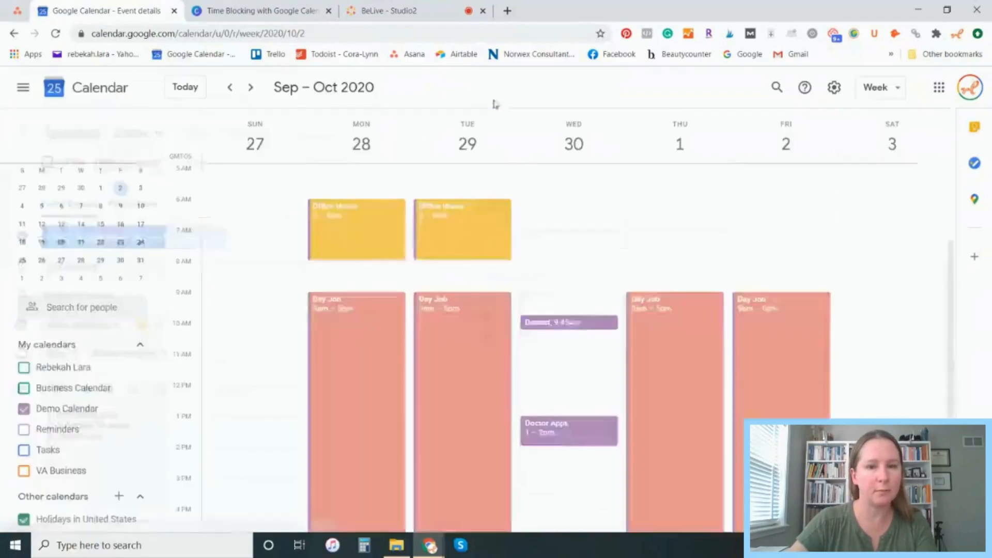
- Duplicate the Tuesday Office Hours event, set the copy's date to September 30, and save it
left_click(472, 228)
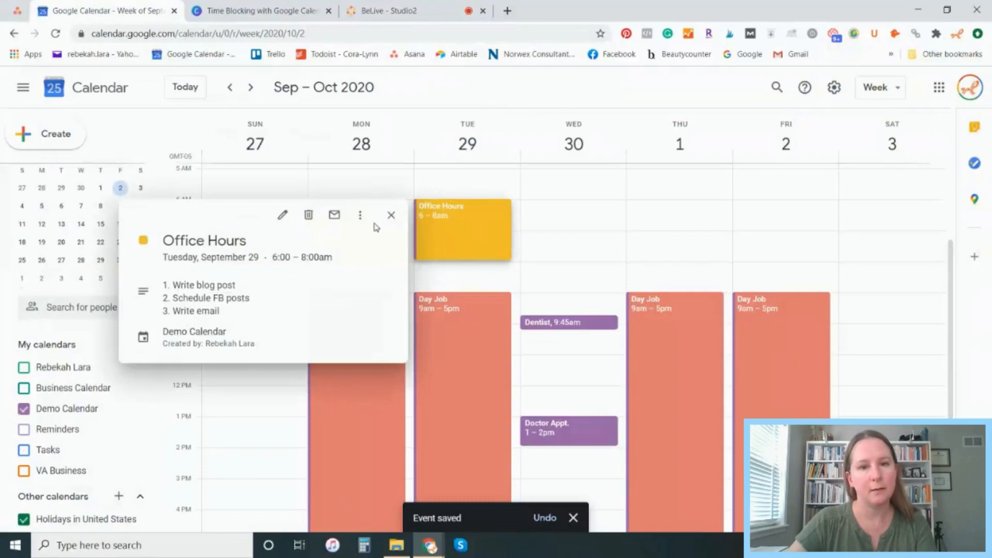
left_click(360, 215)
left_click(357, 250)
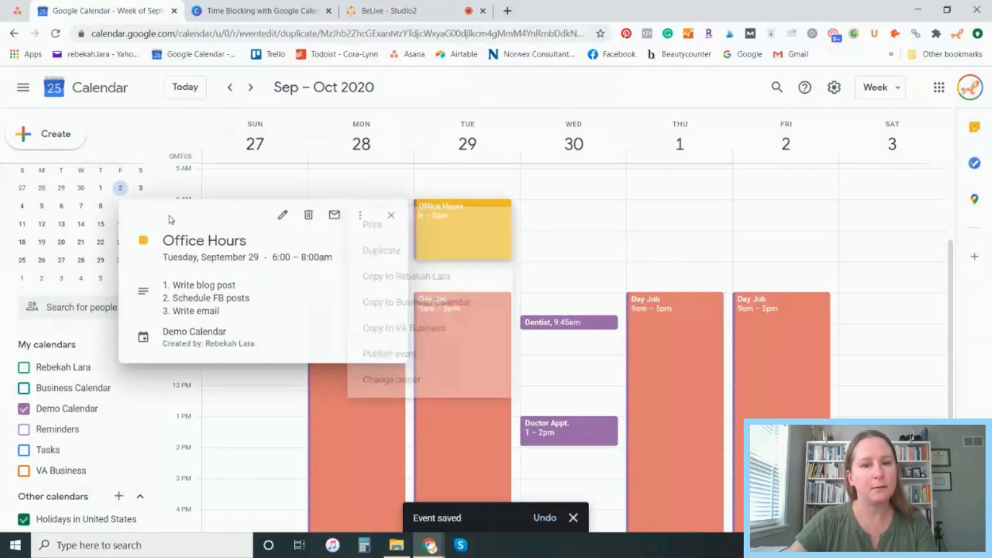
left_click(71, 135)
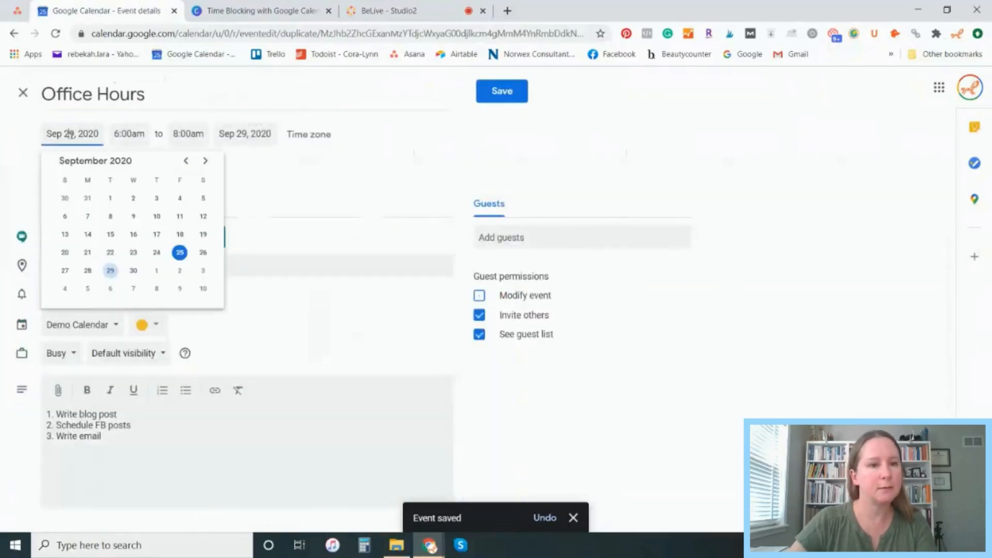
left_click(134, 270)
left_click(523, 92)
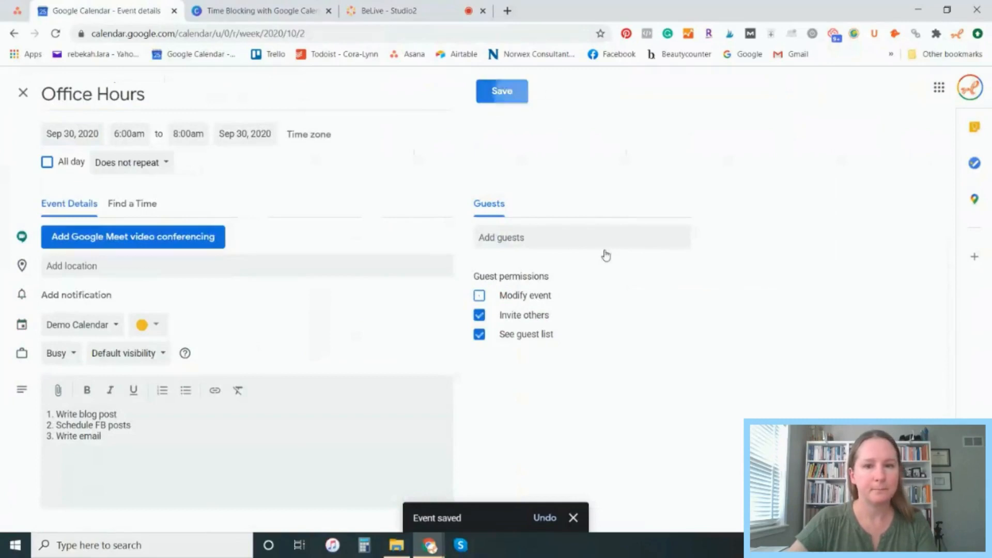
- Duplicate the Wednesday Office Hours event, set the copy's date to Thursday, October 1, and save it
left_click(592, 231)
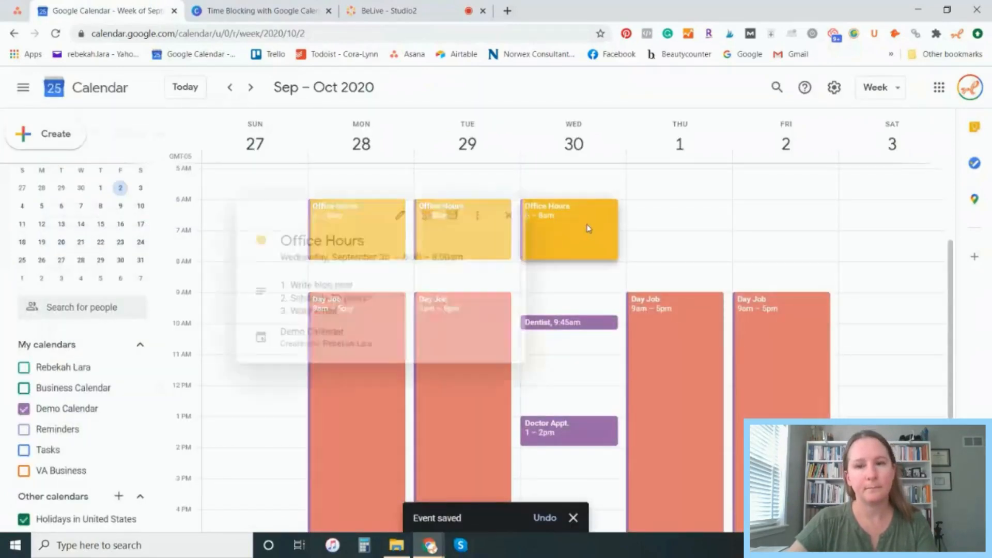
left_click(465, 214)
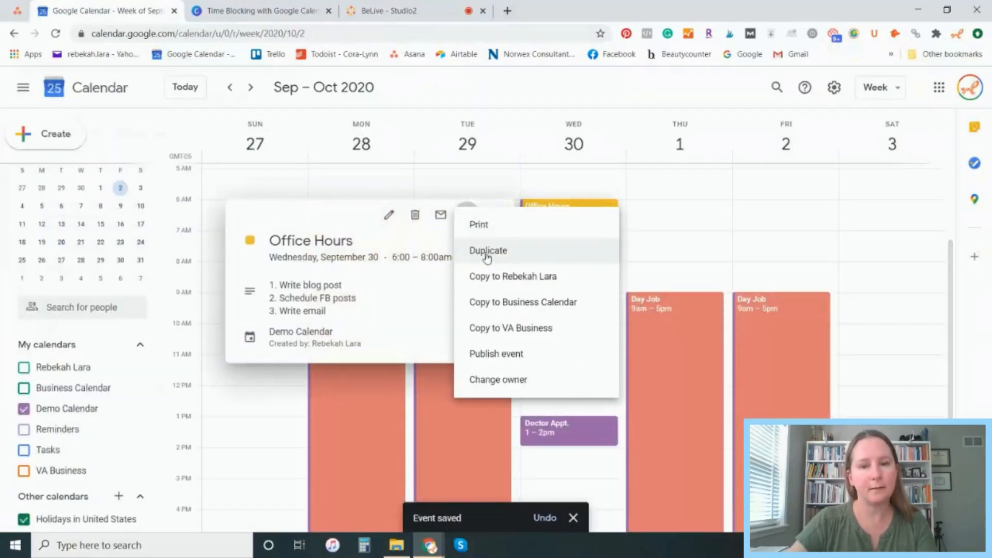
left_click(480, 251)
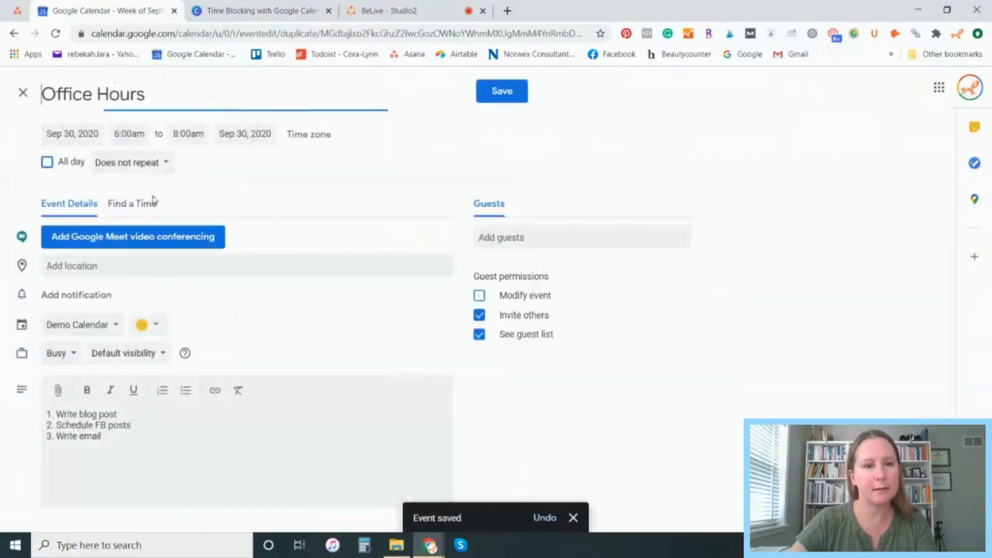
left_click(68, 136)
left_click(164, 271)
left_click(501, 92)
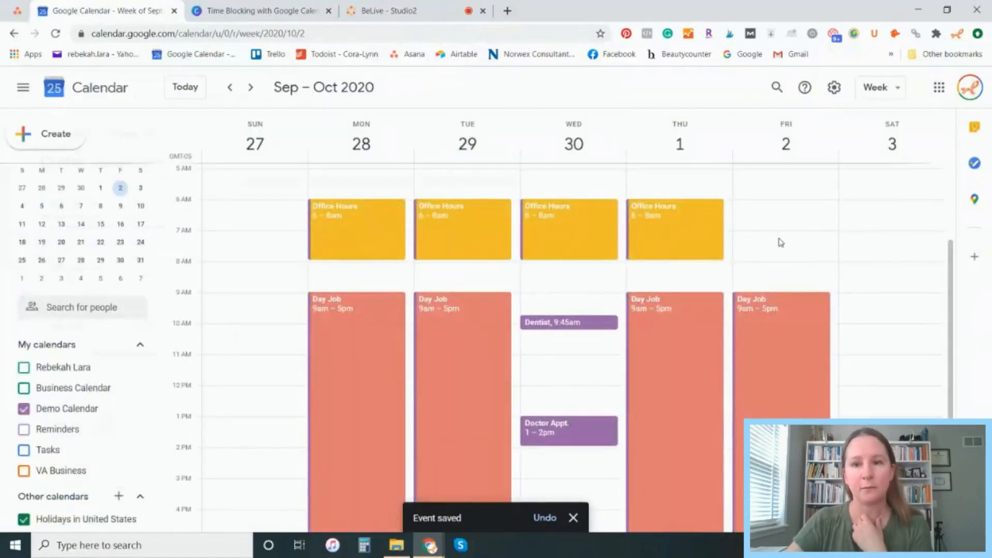
- Start a new event titled "Office Hours" on Saturday, October 3 from 8:00am to 11:00am
left_click(870, 271)
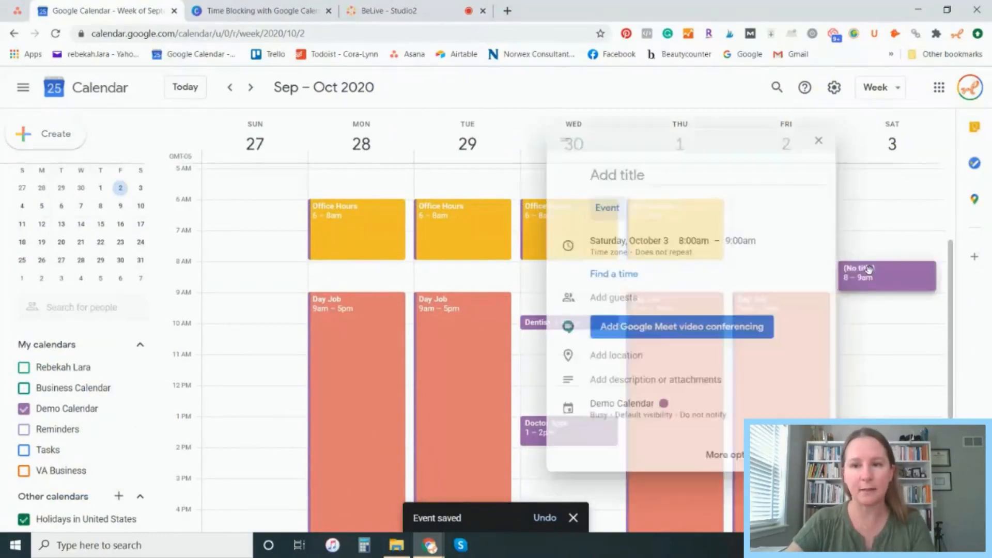
type("Off")
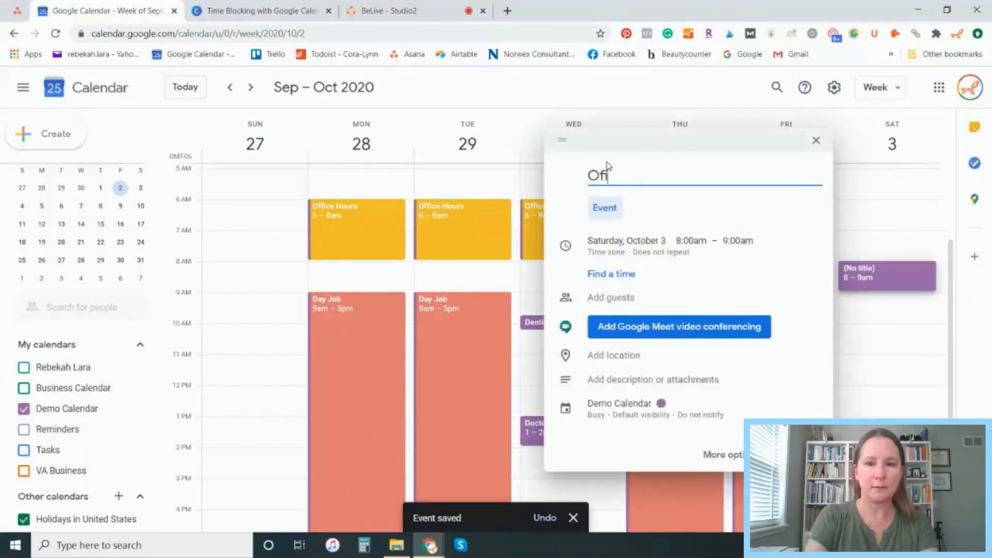
type("ice Hours")
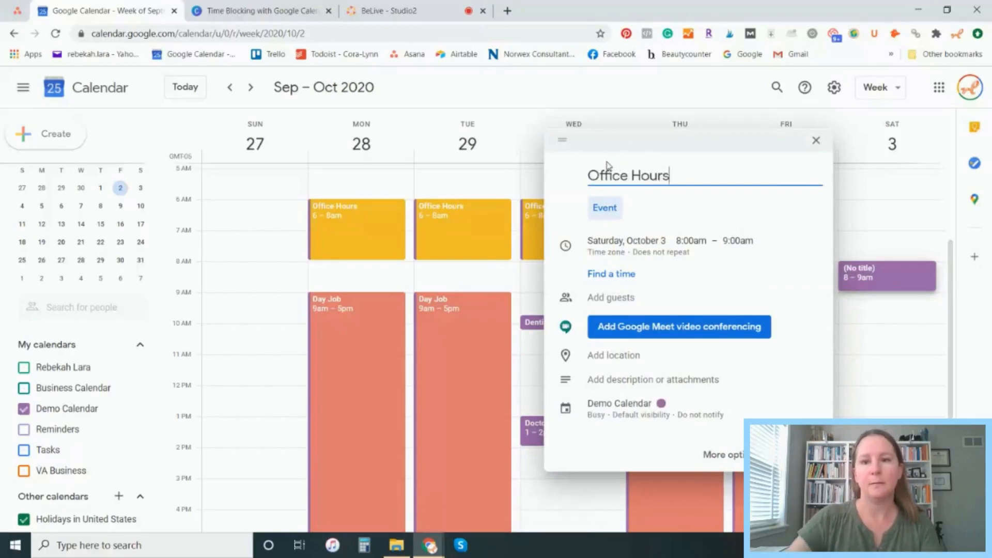
left_click(736, 241)
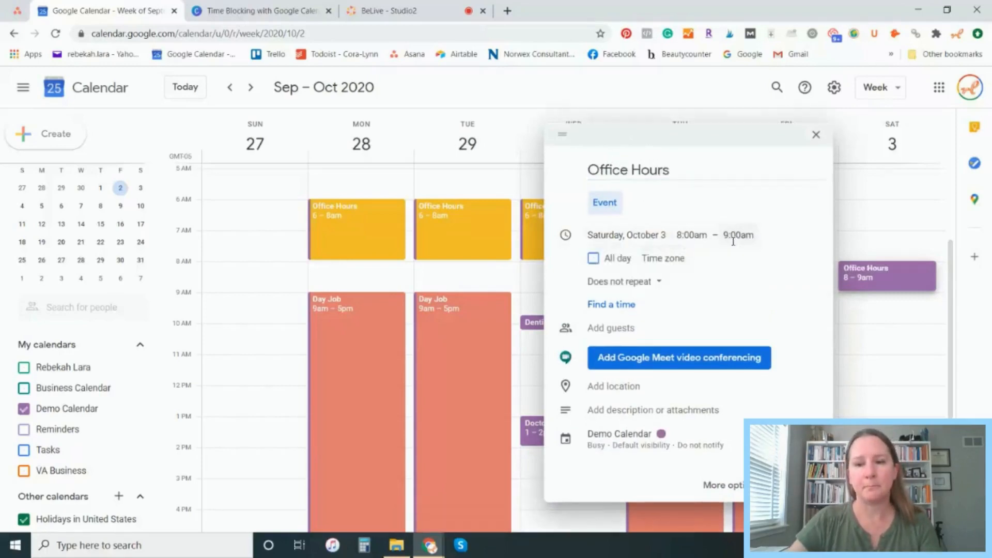
scroll(744, 336, "down", 2)
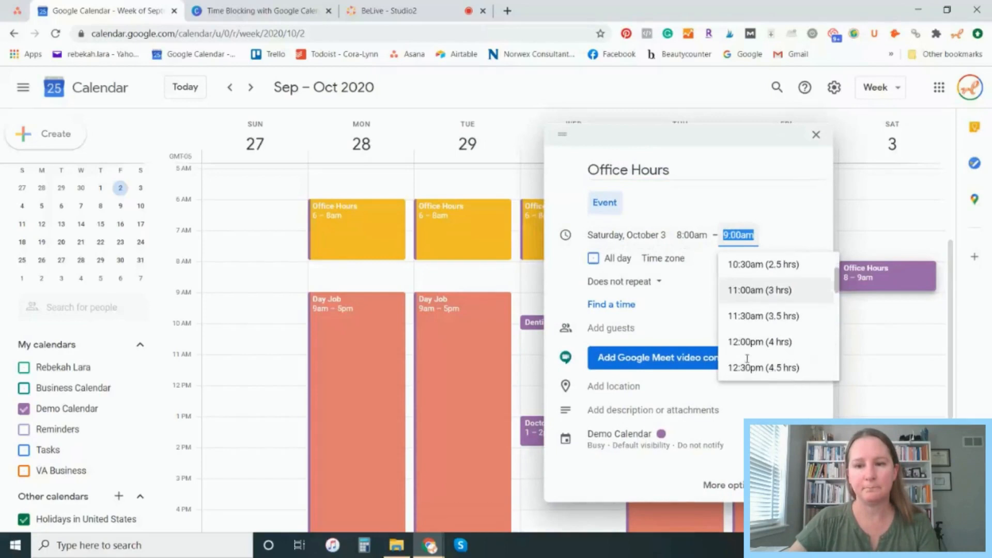
left_click(746, 290)
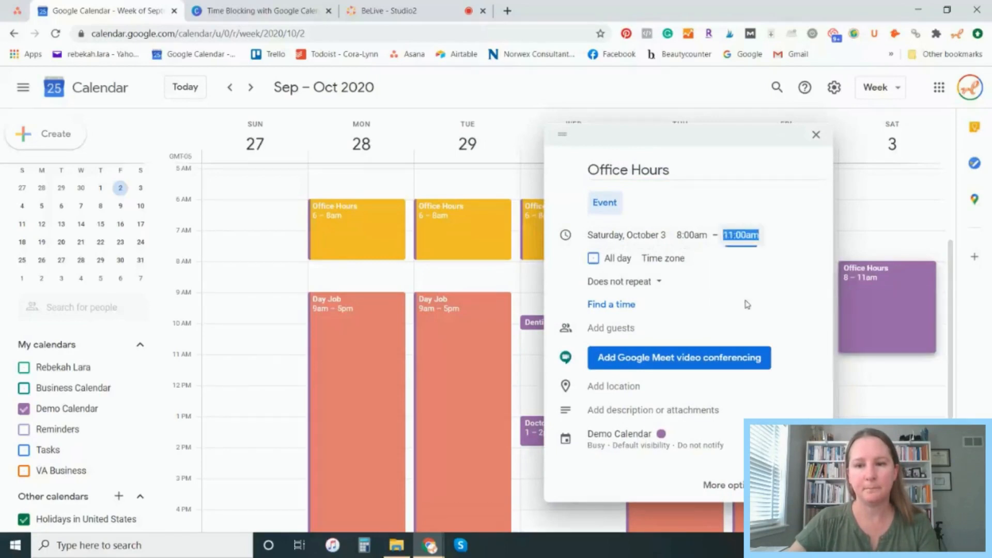
- Color the new Saturday Office Hours event yellow and save it
left_click(661, 435)
left_click(684, 363)
left_click(702, 381)
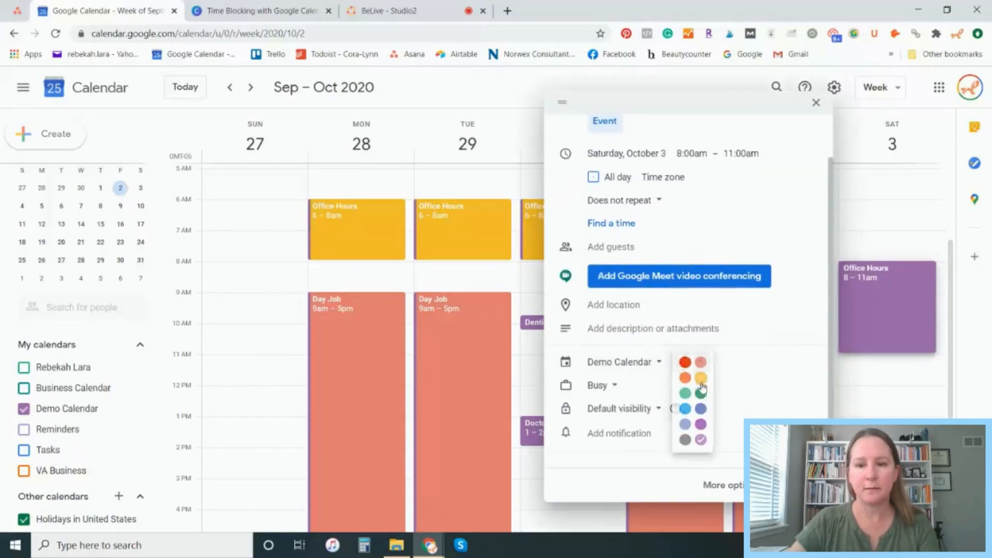
left_click(912, 413)
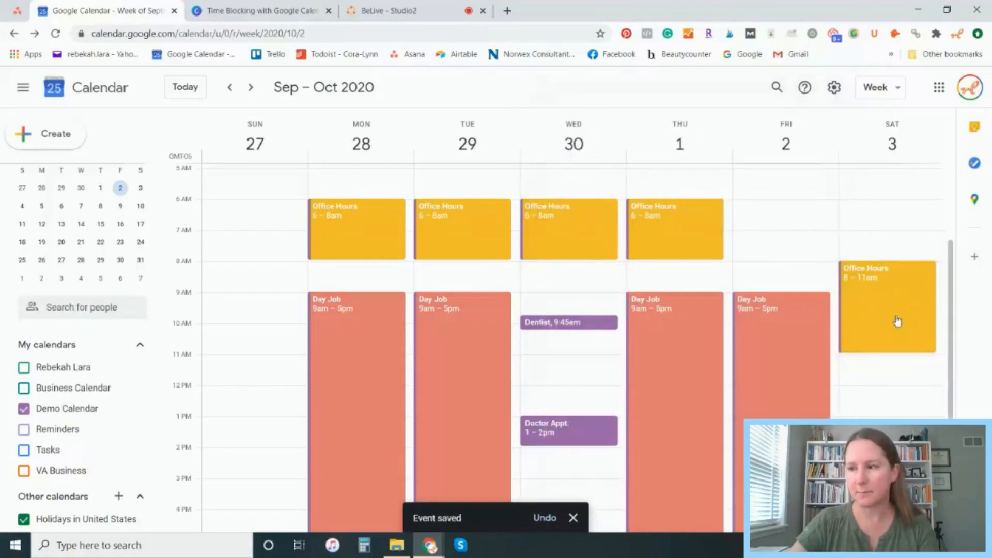
- Open the Monday, September 28 Office Hours event for editing
left_click(365, 228)
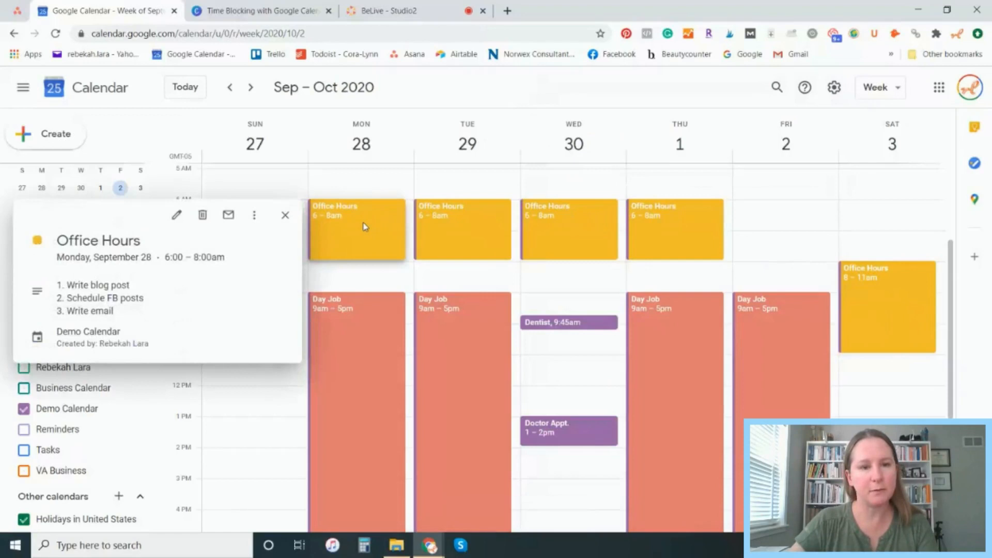
left_click(178, 217)
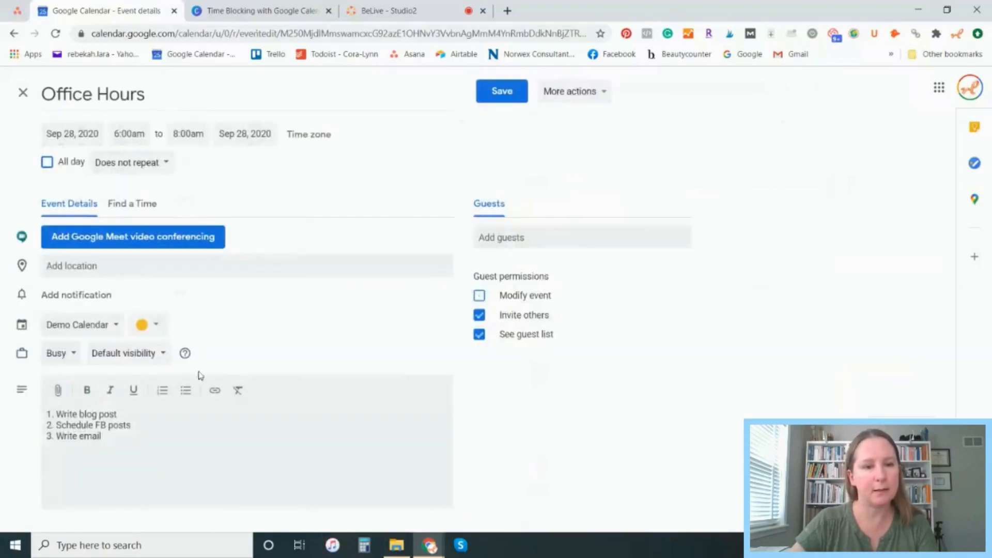
left_click_drag(110, 436, 41, 417)
key("BackSpace")
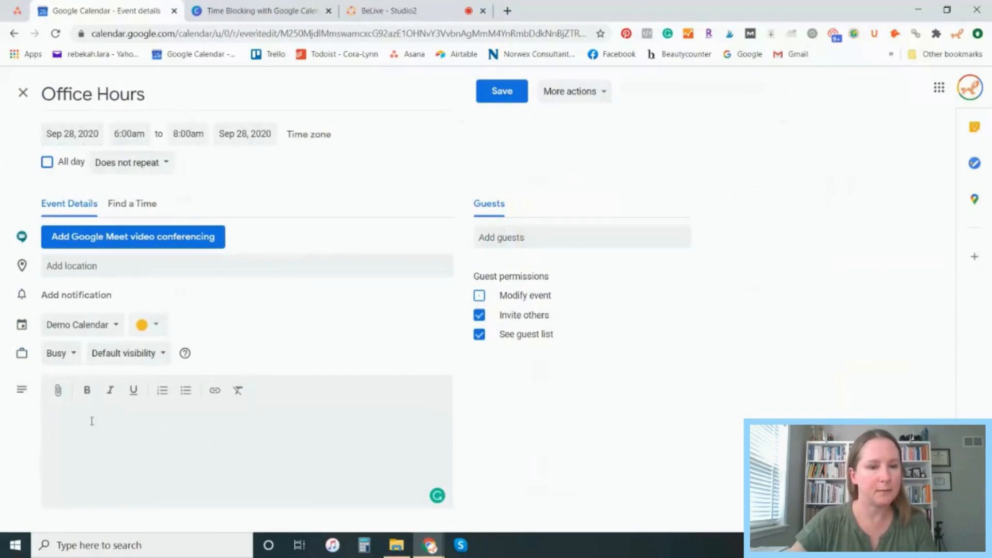
key("ctrl+z")
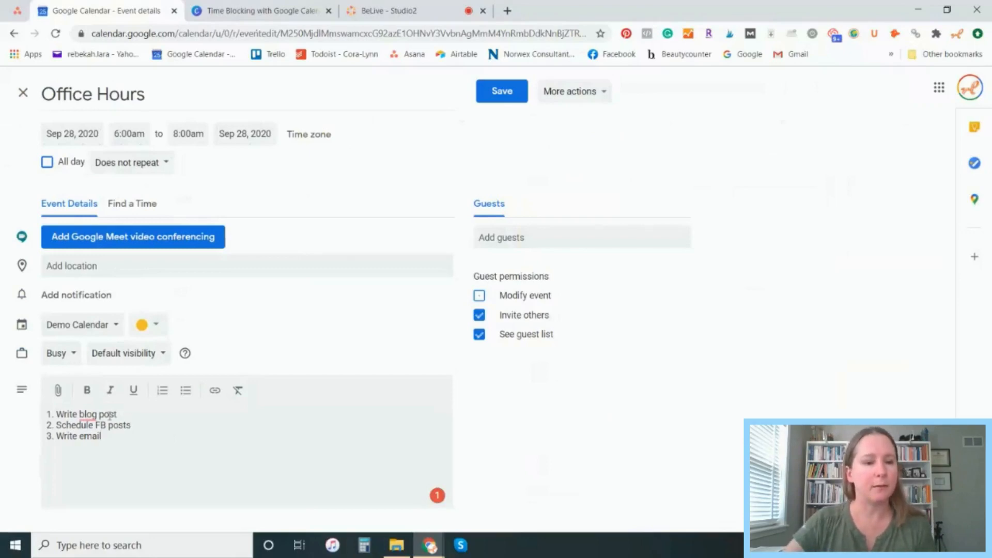
left_click_drag(126, 415, 45, 418)
left_click_drag(132, 425, 34, 433)
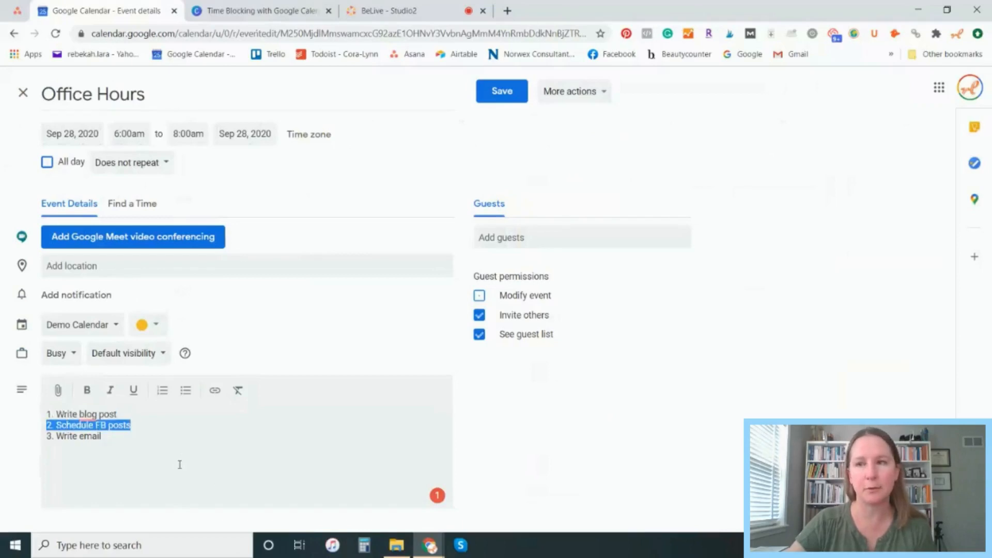
left_click_drag(112, 435, 45, 432)
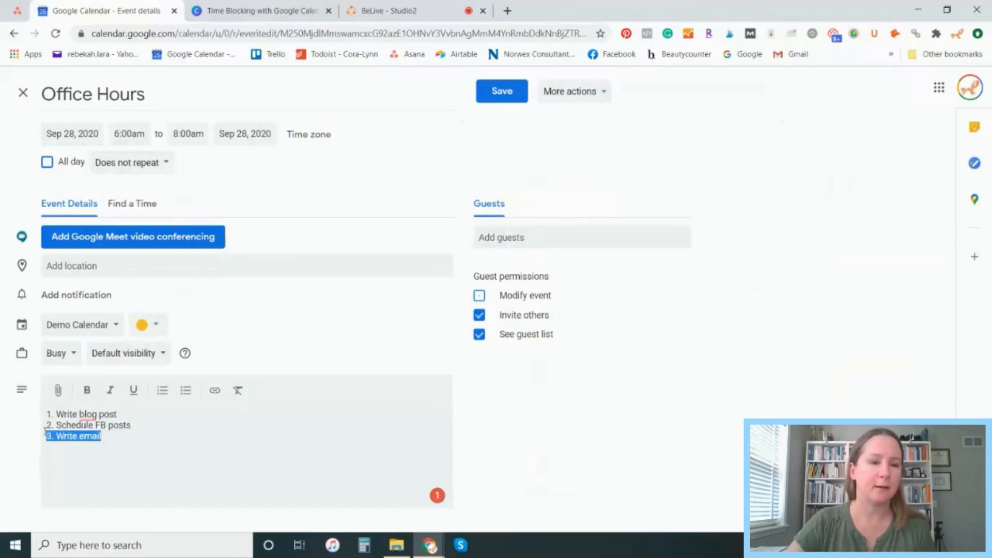
- Add "4. Update P&L Spreadsheet" below a blank line after the description's third task and save the Monday event
left_click(114, 436)
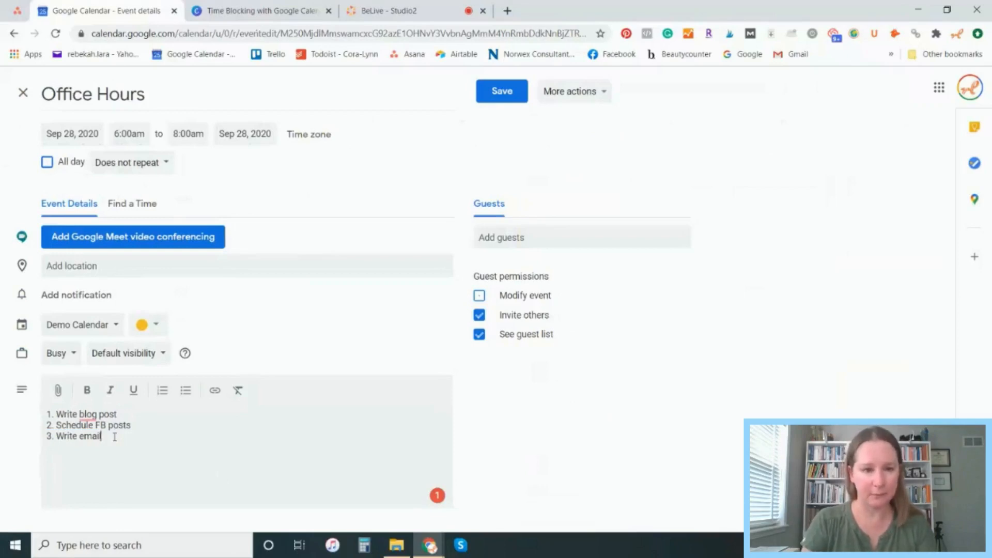
key("Return")
key("Return")
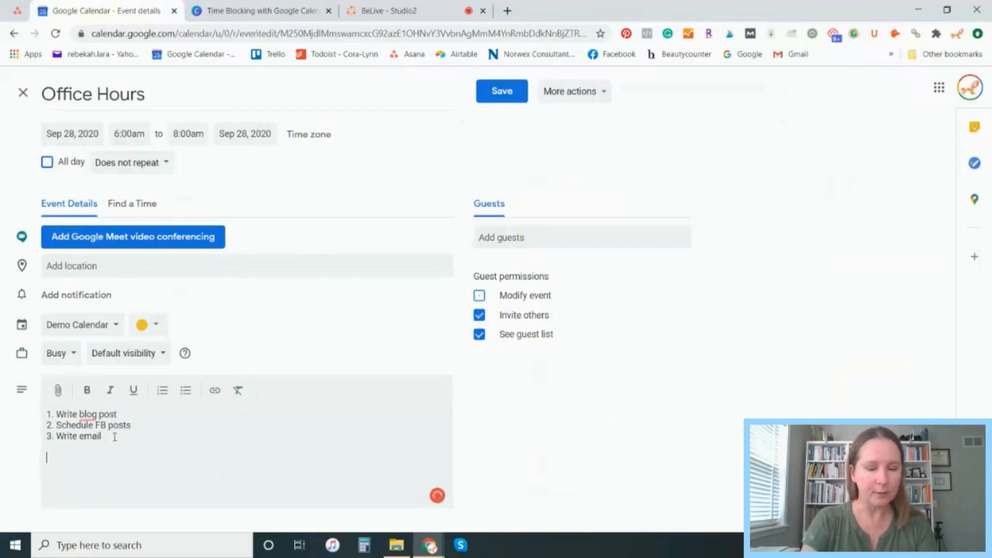
type("4.")
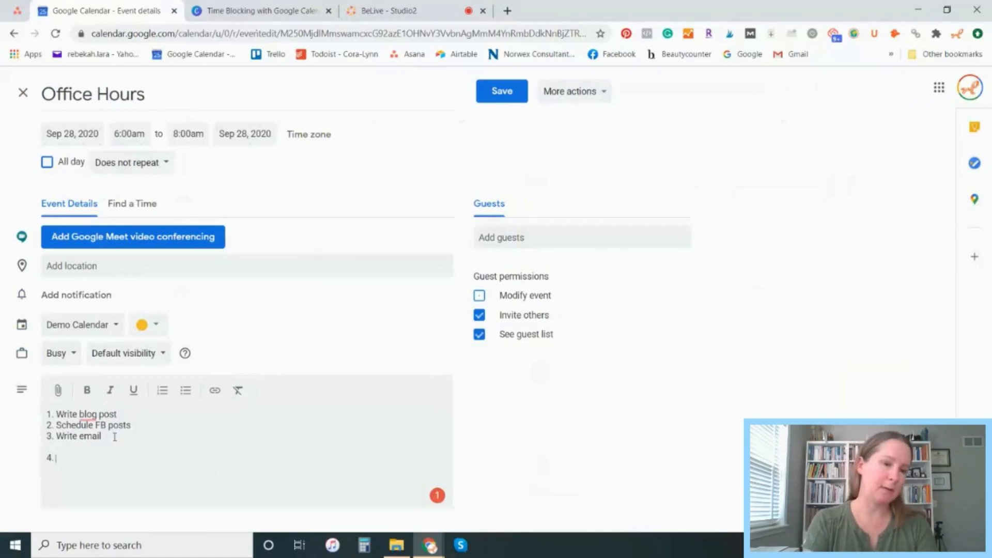
type("Upda")
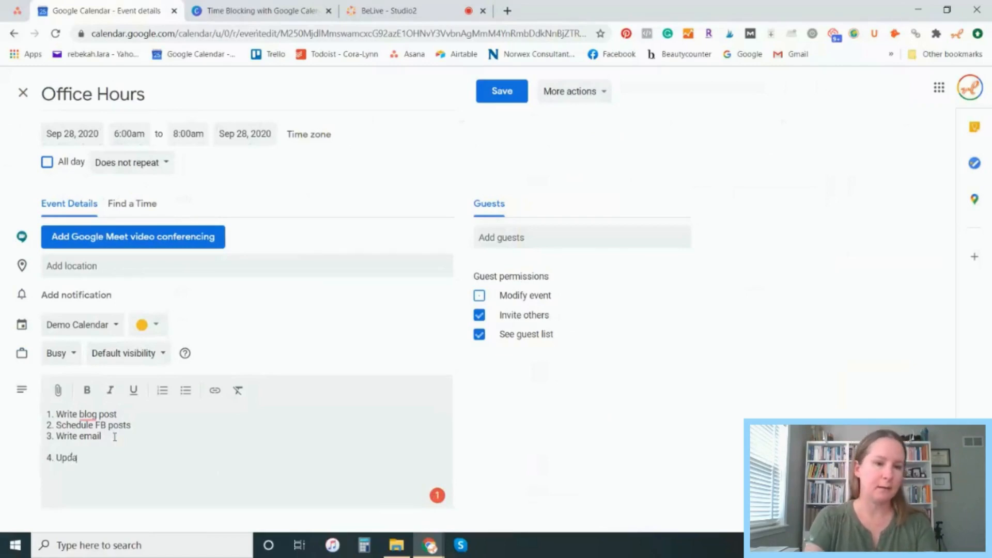
type("te P&L Spreadsheet")
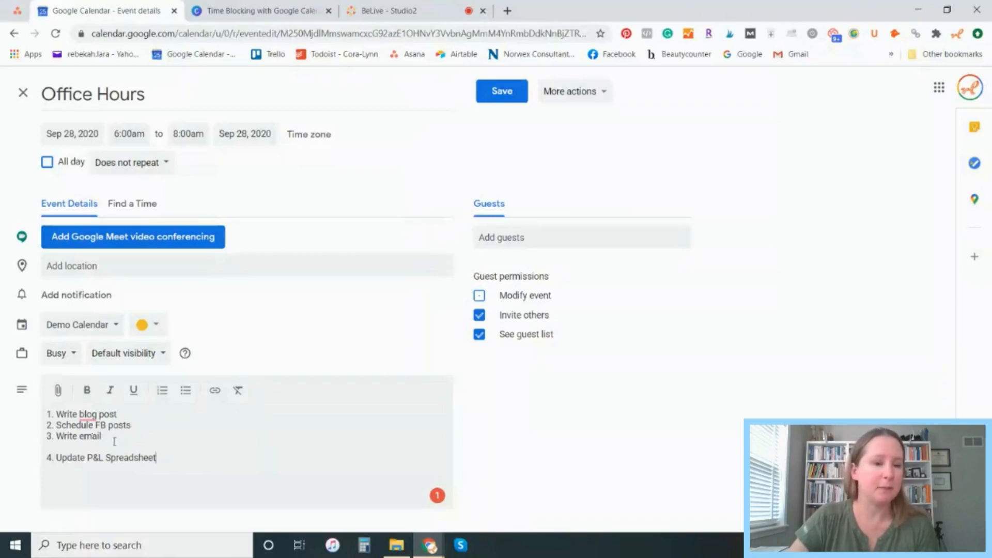
left_click_drag(164, 458, 44, 459)
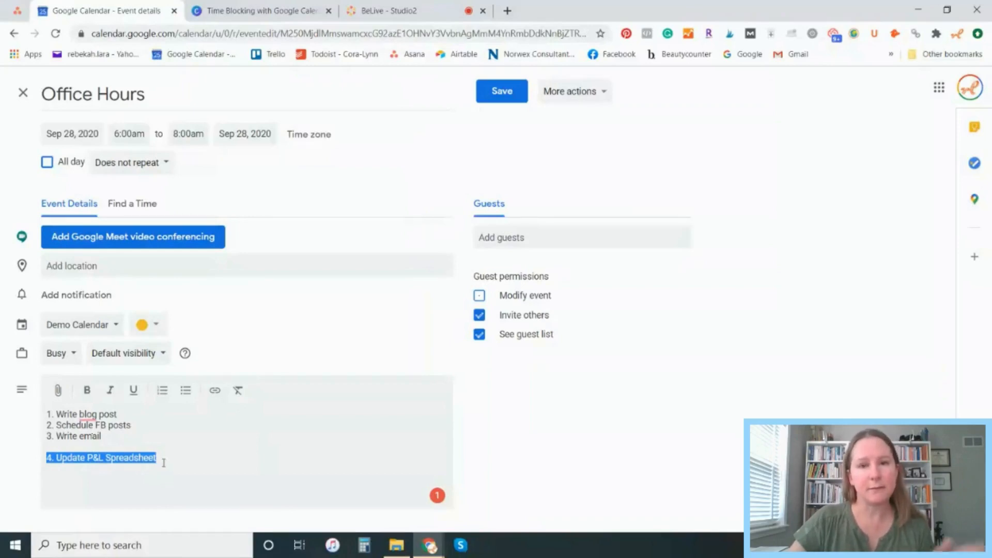
left_click(499, 99)
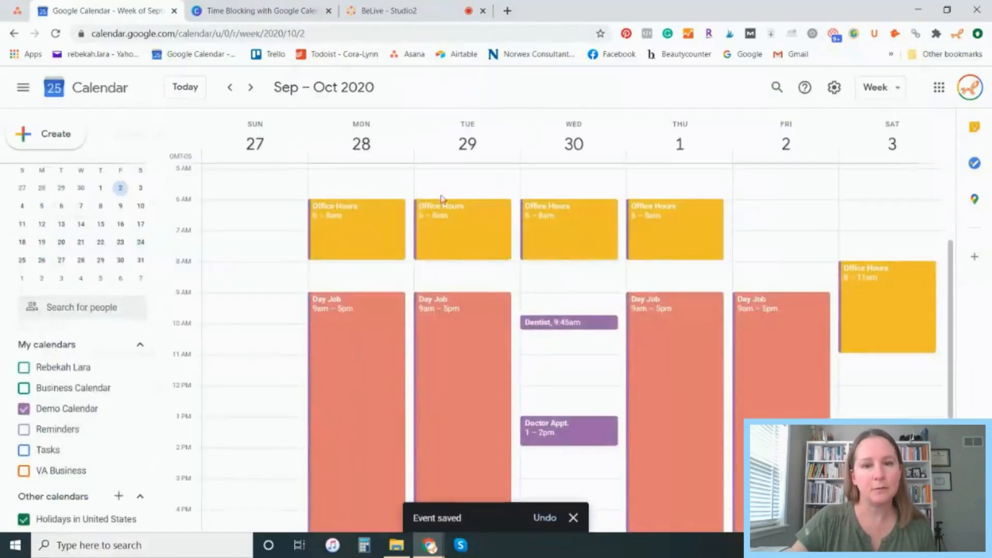
- Replace the Tuesday Office Hours task list with "1. Record podcast" and an empty item 2, and save the event
left_click(469, 217)
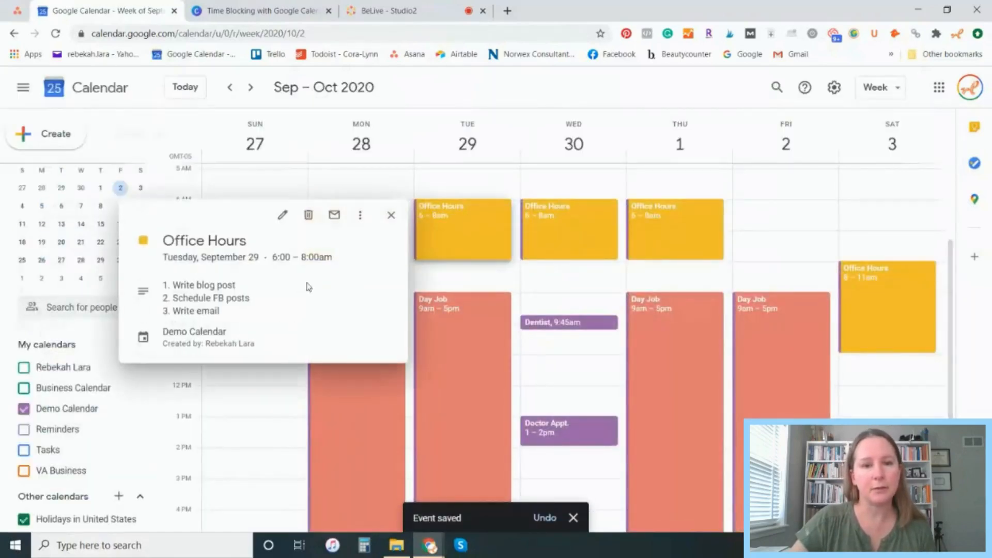
left_click(285, 222)
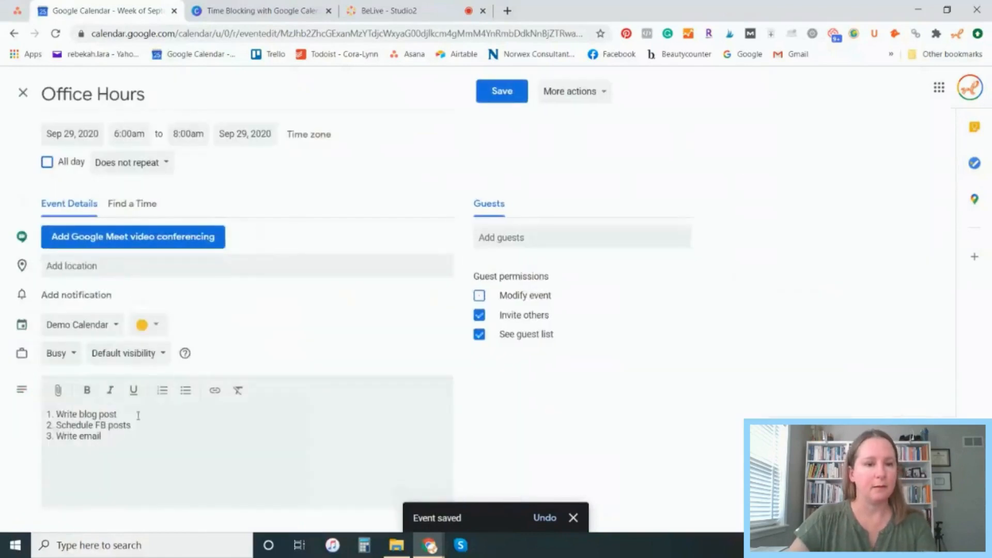
left_click_drag(123, 437, 64, 410)
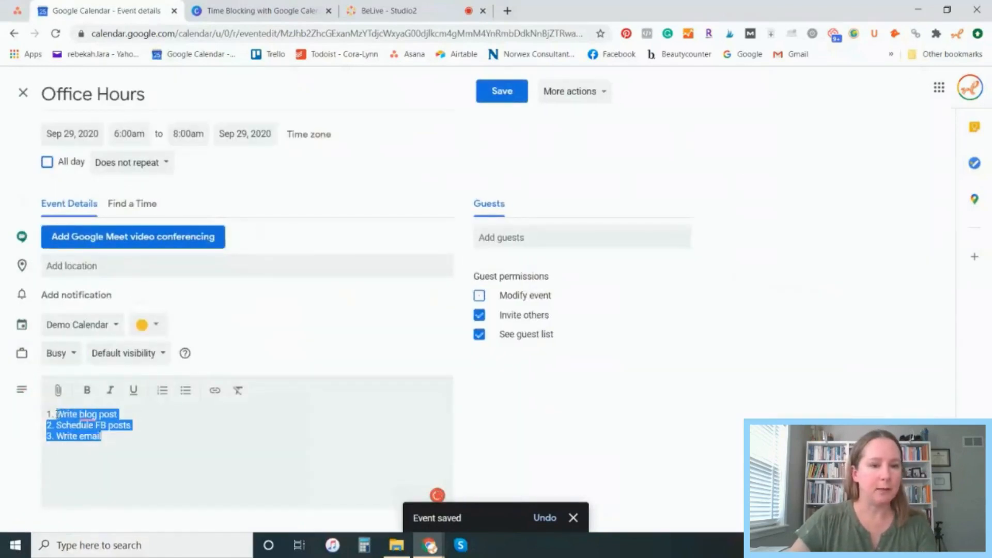
type("Record pd")
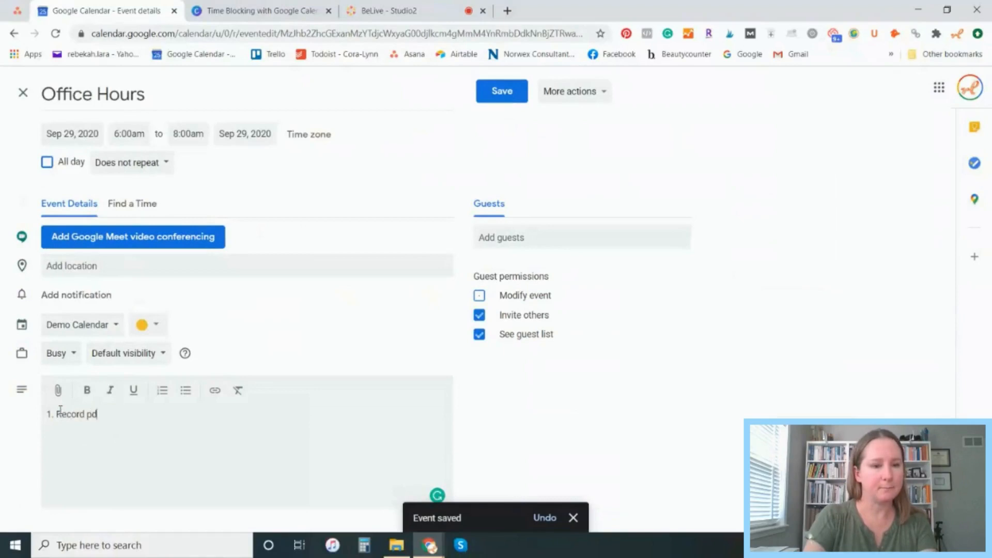
key("BackSpace")
type("odcast")
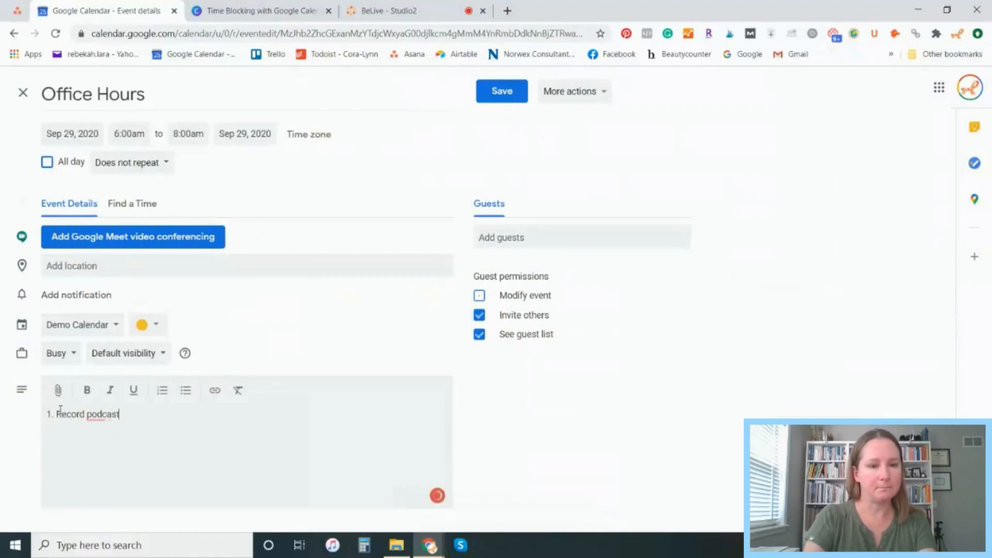
key("Return")
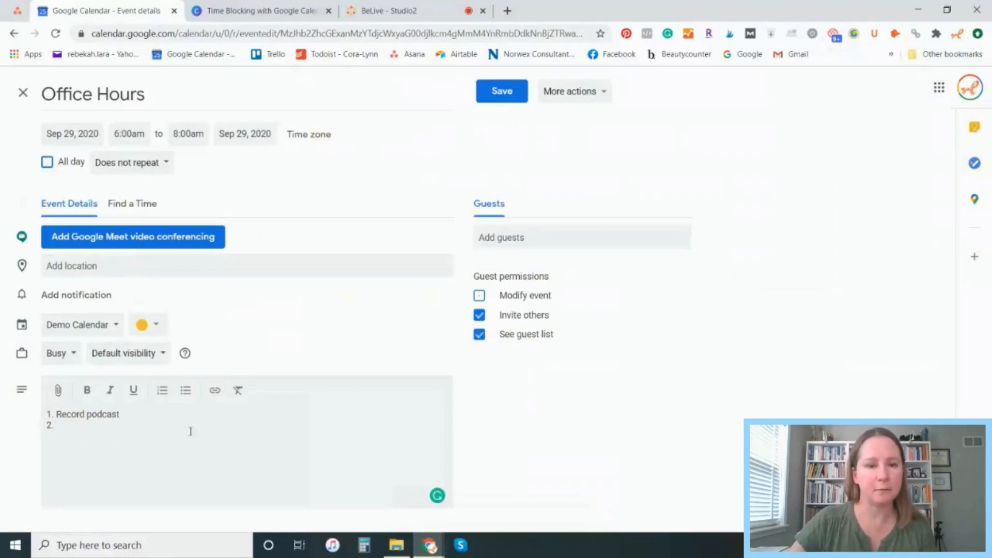
left_click(489, 100)
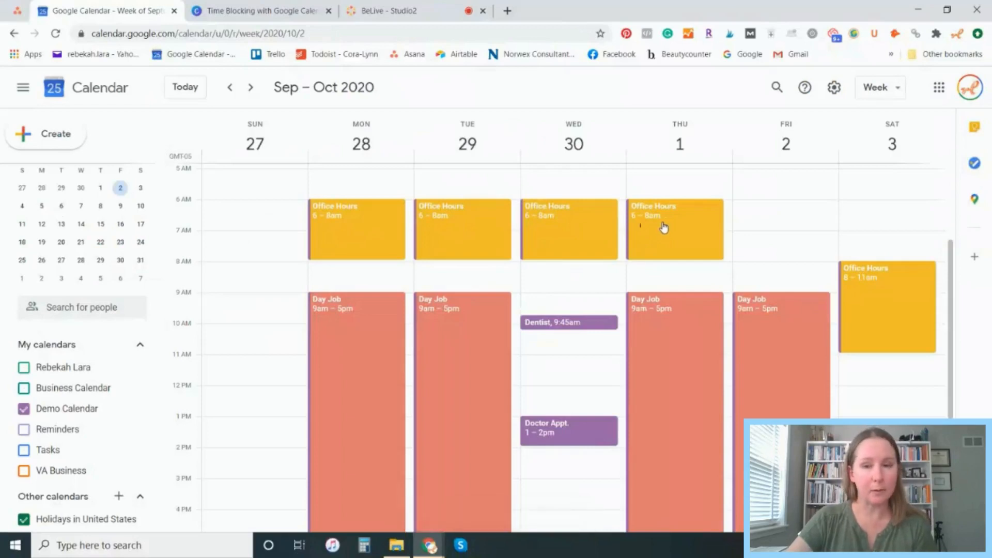
- Copy "Update P&L Spreadsheet" from the Monday Office Hours description into the Tuesday one as item 1, above "Record podcast"
left_click(372, 224)
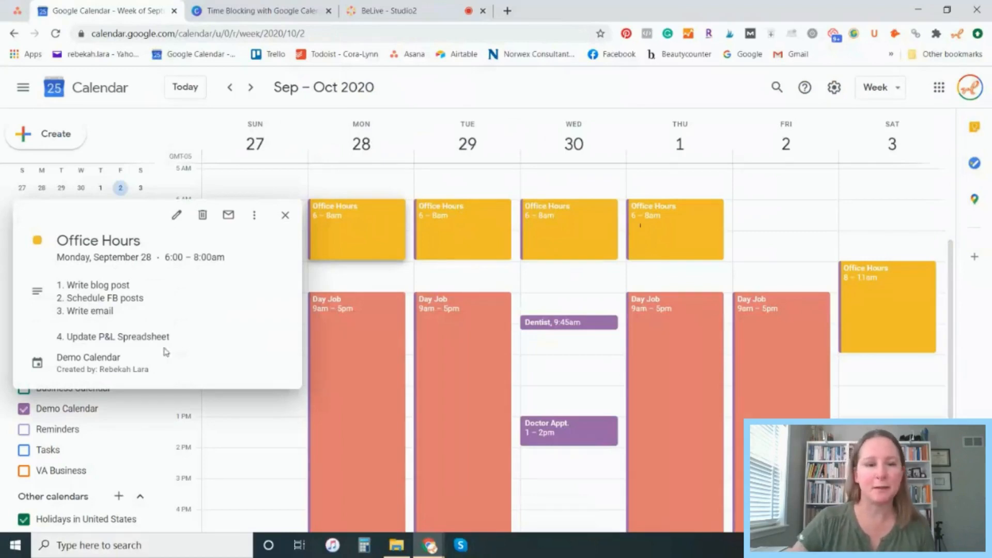
left_click_drag(172, 338, 58, 341)
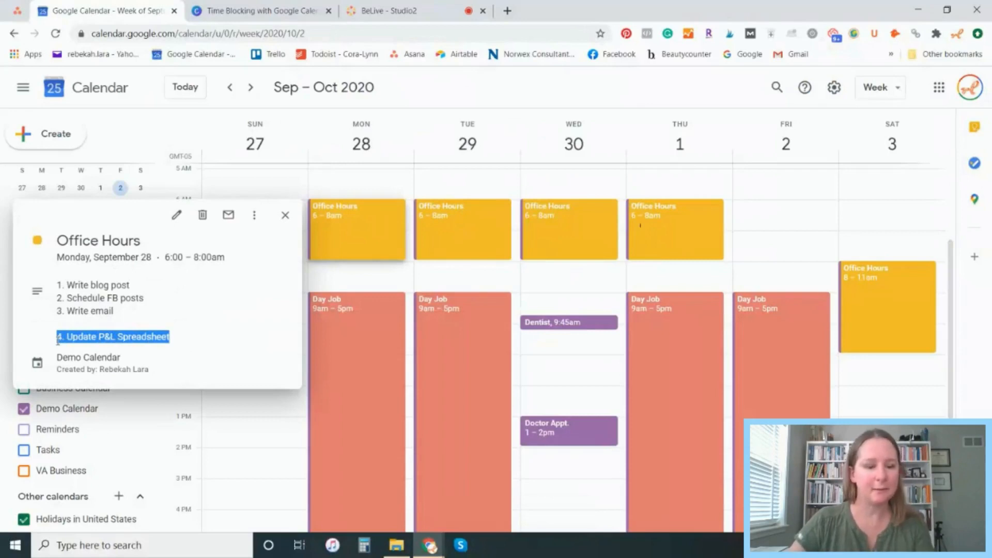
left_click(444, 234)
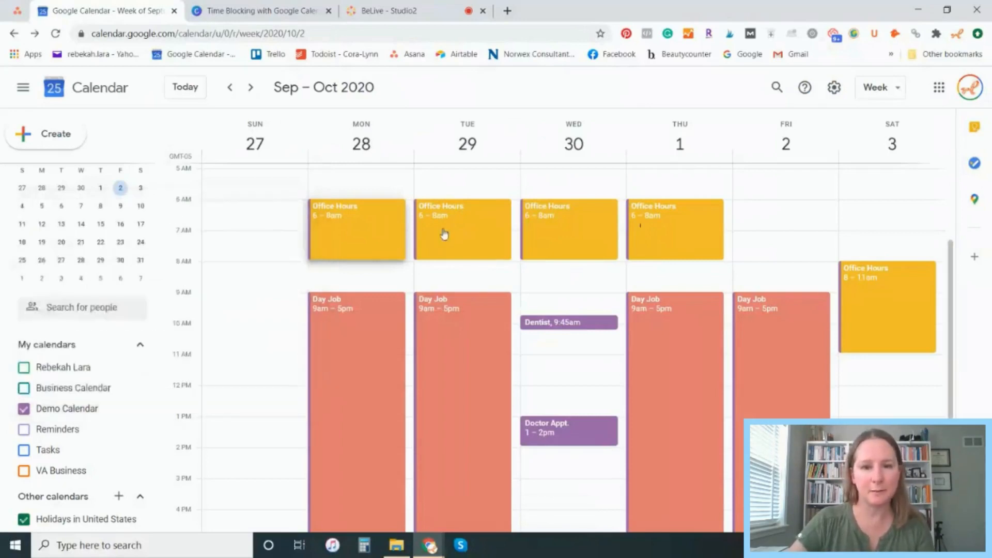
left_click(281, 216)
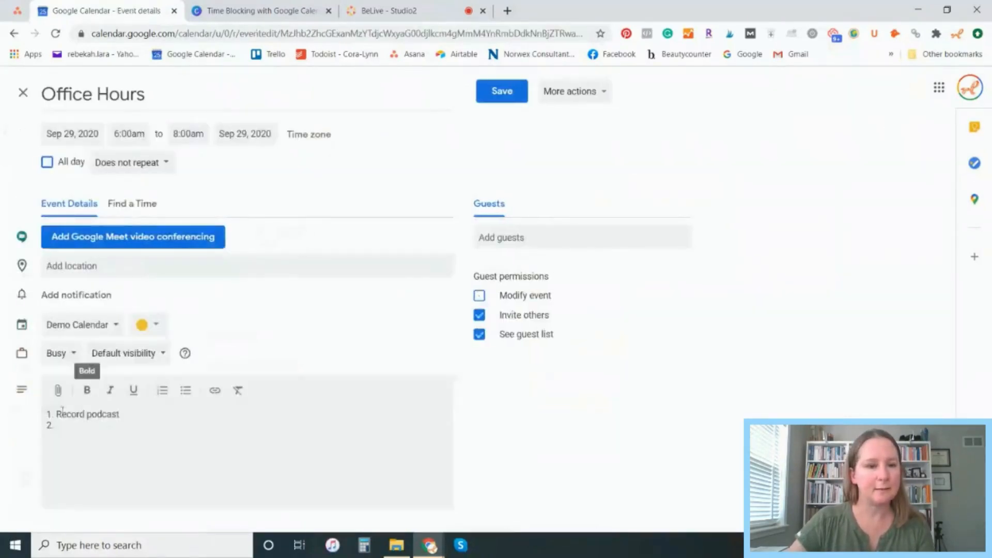
left_click(57, 413)
key("Return")
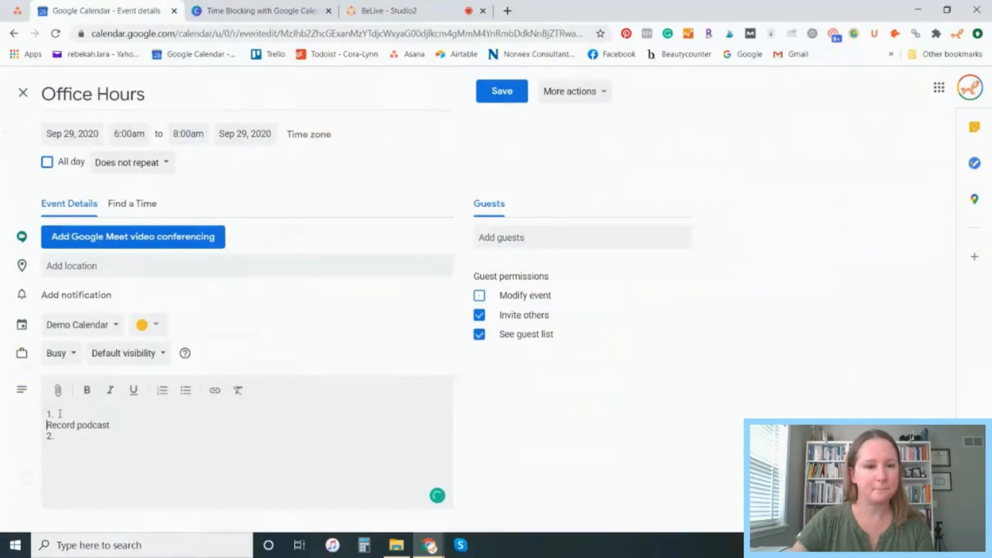
type("4.Update P&L Spreadsheet")
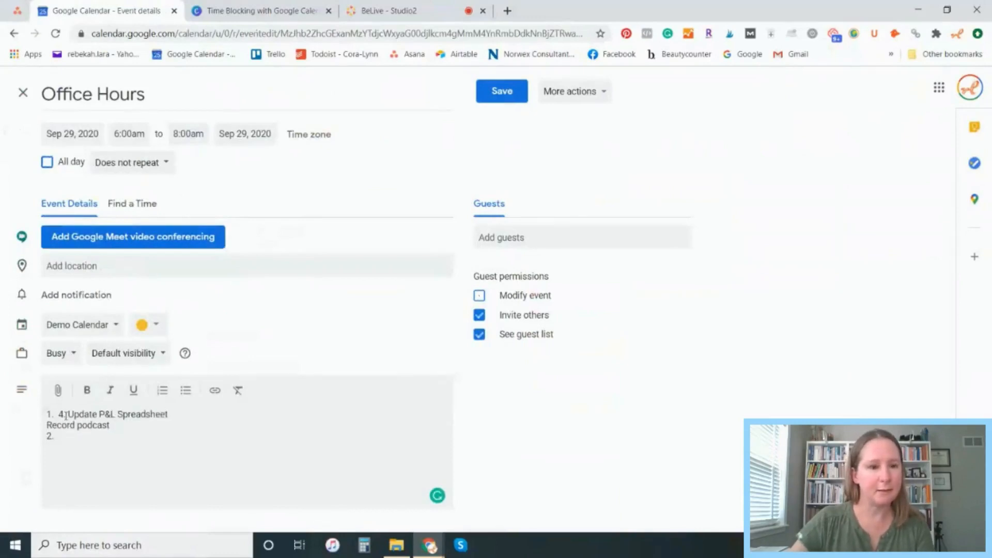
key("Delete")
key("Delete")
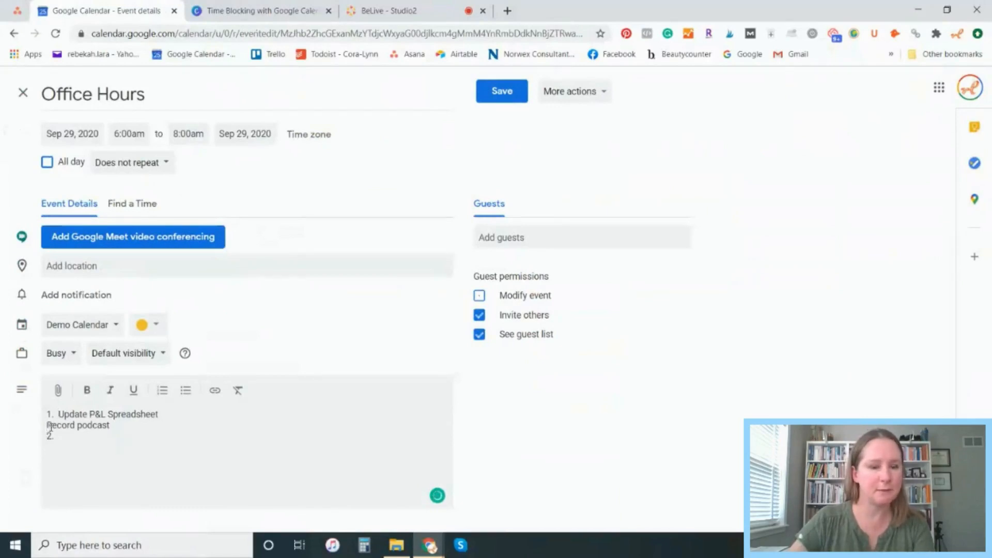
- Number "Record podcast" as item 2, remove the leftover empty item below it, and save the Tuesday event
type("2.")
key("BackSpace")
type(".")
key("BackSpace")
key("BackSpace")
key("BackSpace")
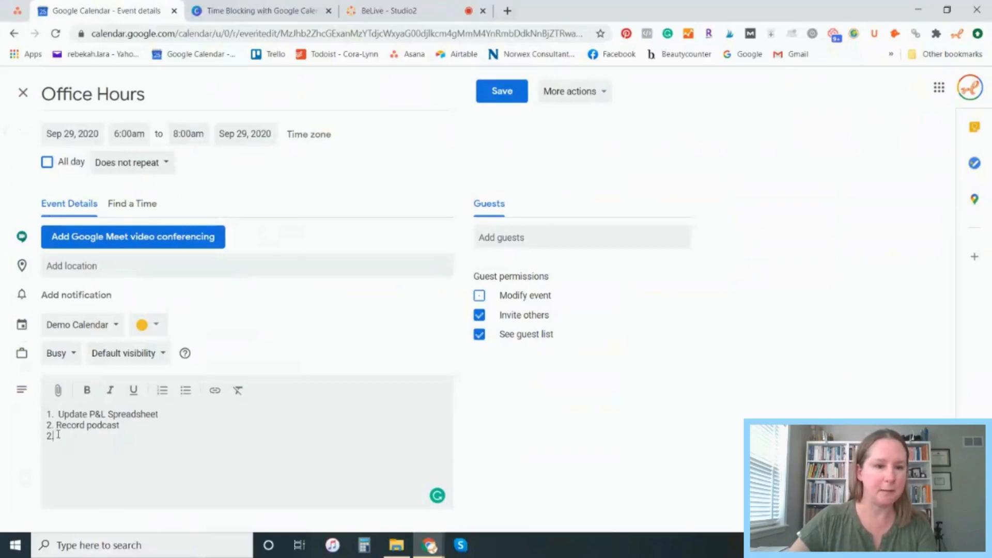
left_click(501, 91)
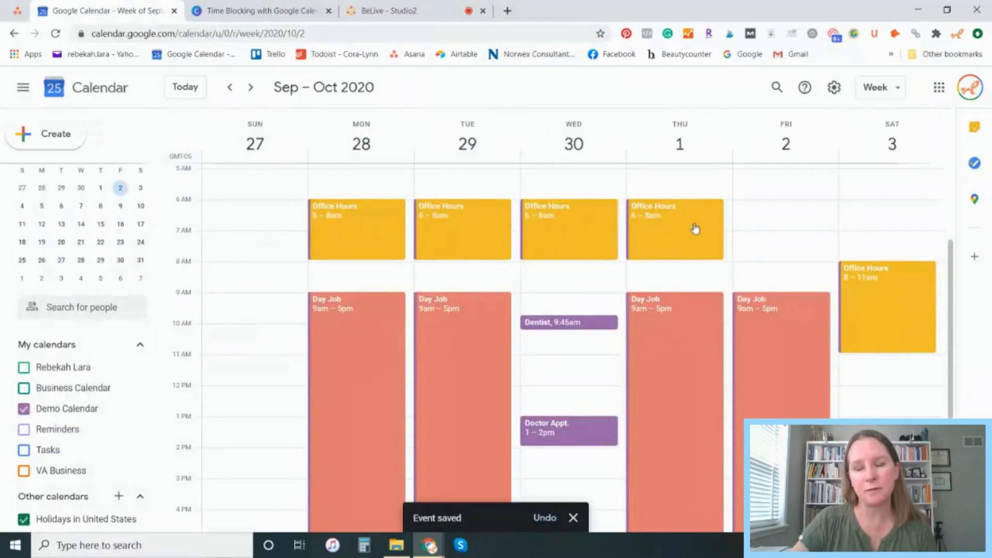
- Switch to the "Time Blocking with Google Calendar" design in Canva and present it full screen with the Standard type
left_click(287, 9)
scroll(776, 352, "down", 4)
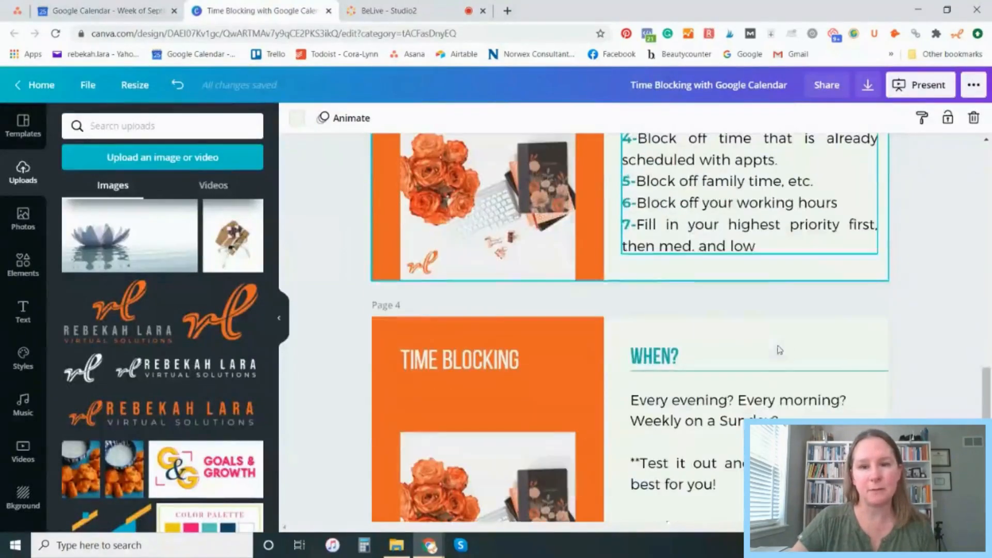
left_click(279, 318)
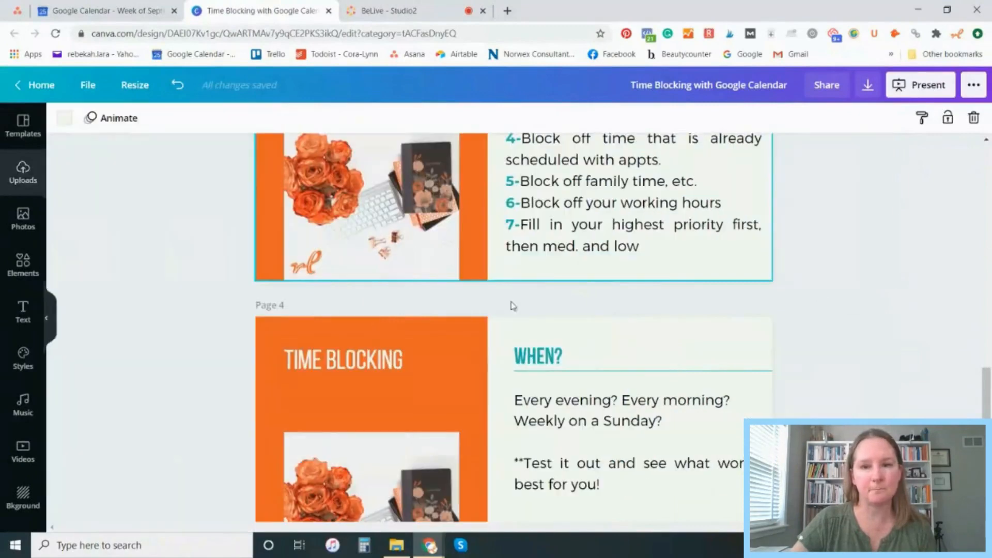
left_click(930, 93)
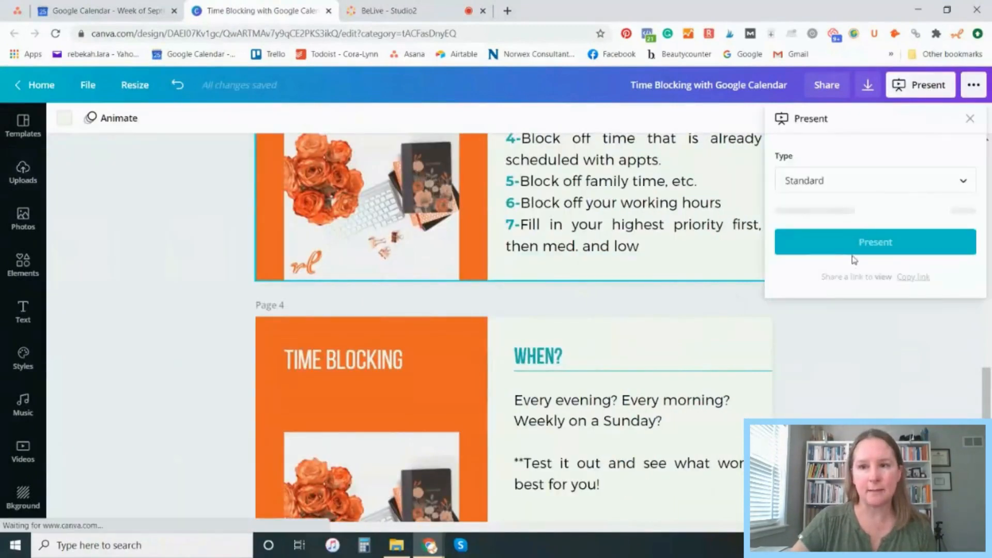
left_click(869, 247)
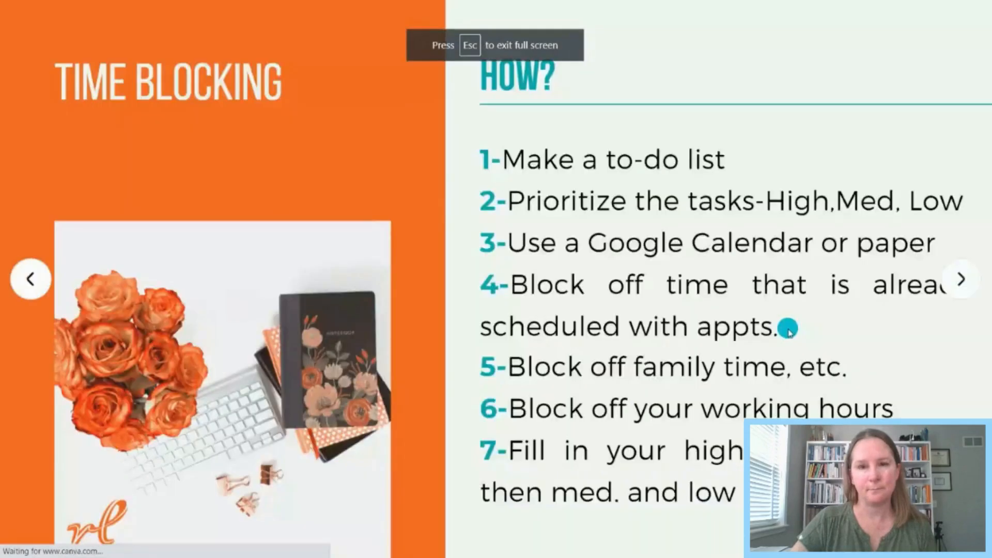
left_click(788, 329)
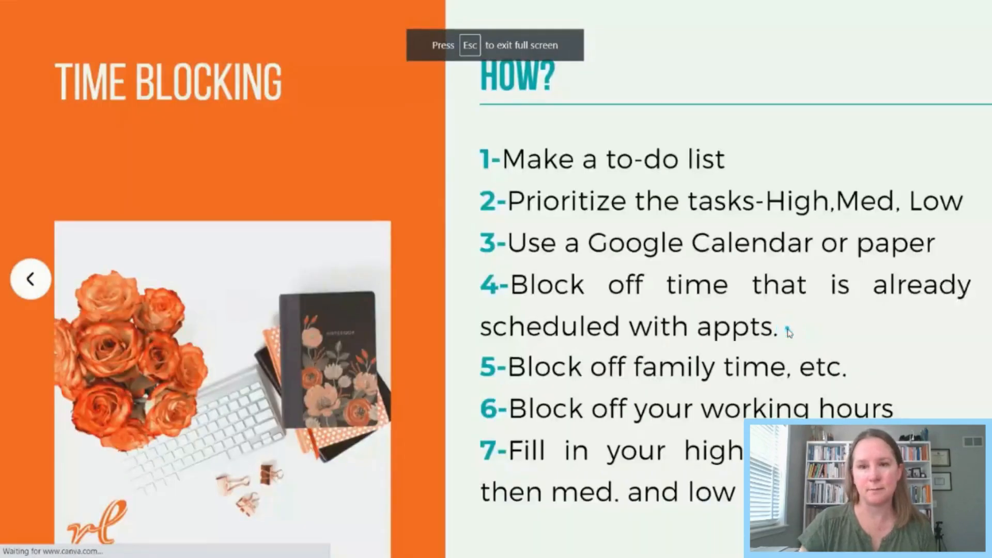